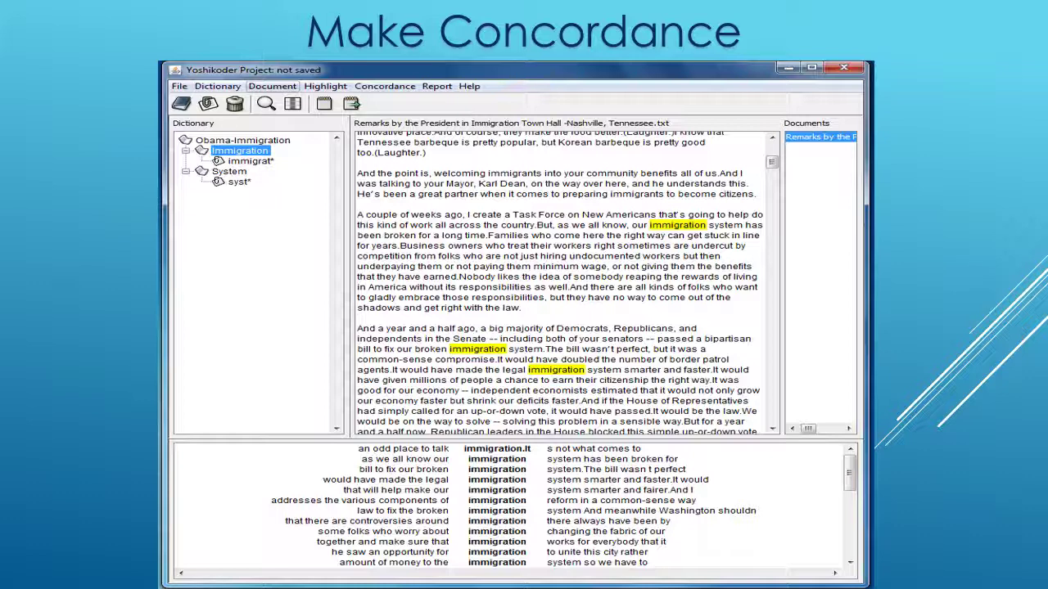
{"action": "key", "text": "Right"}
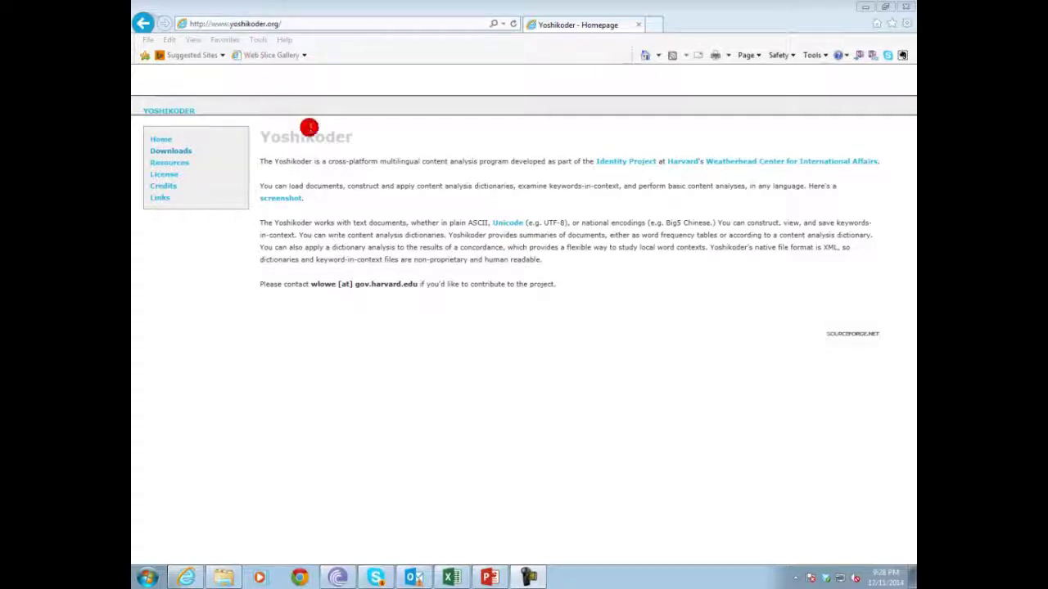
Step: Go to the Yoshikoder site's Downloads page and request the latest version of the program
{"action": "left_click", "coordinate": [170, 151]}
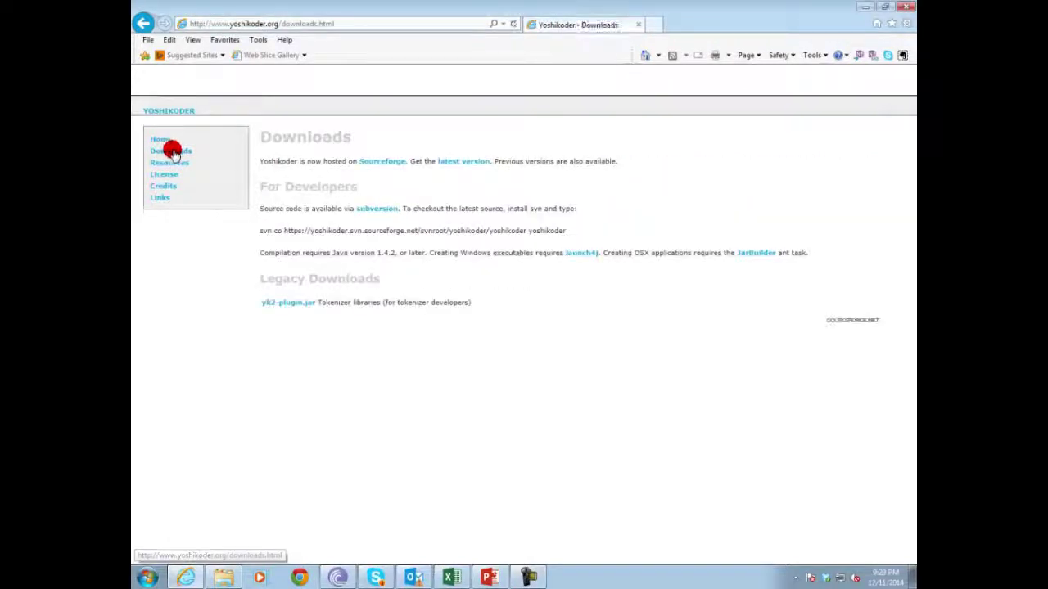
{"action": "left_click", "coordinate": [464, 164]}
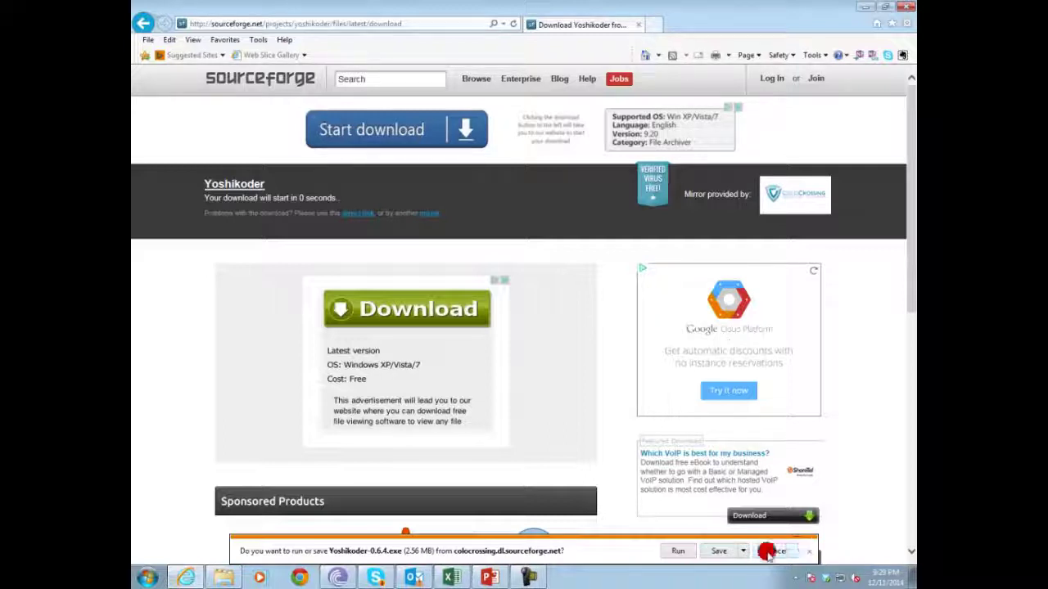
Step: Try to save Yoshikoder-0.6.4.exe to the Desktop, declining to replace the existing file and cancelling the save
{"action": "left_click", "coordinate": [742, 552]}
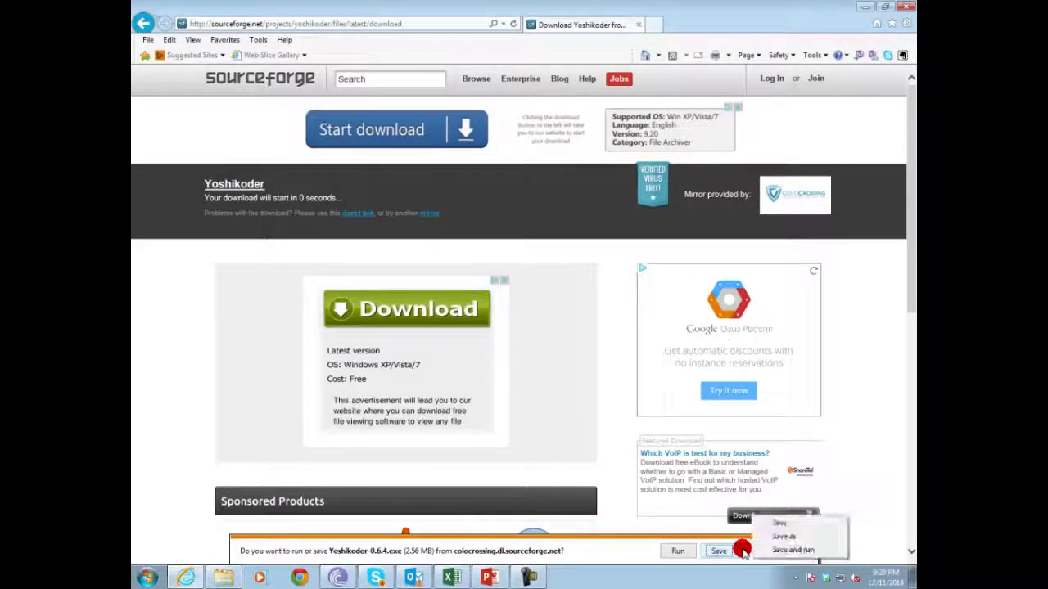
{"action": "left_click", "coordinate": [784, 537]}
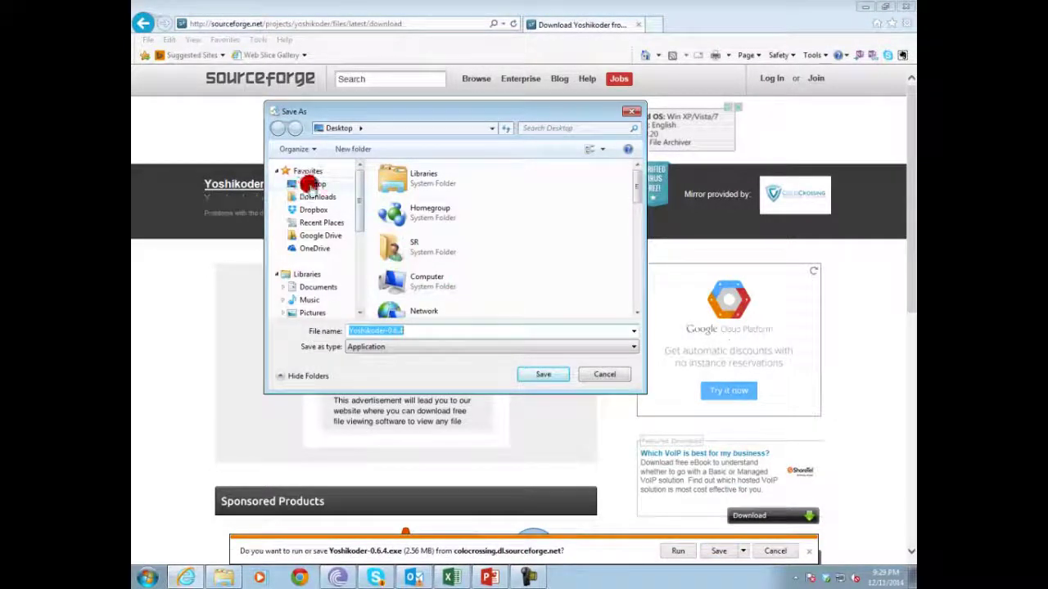
{"action": "left_click", "coordinate": [543, 374]}
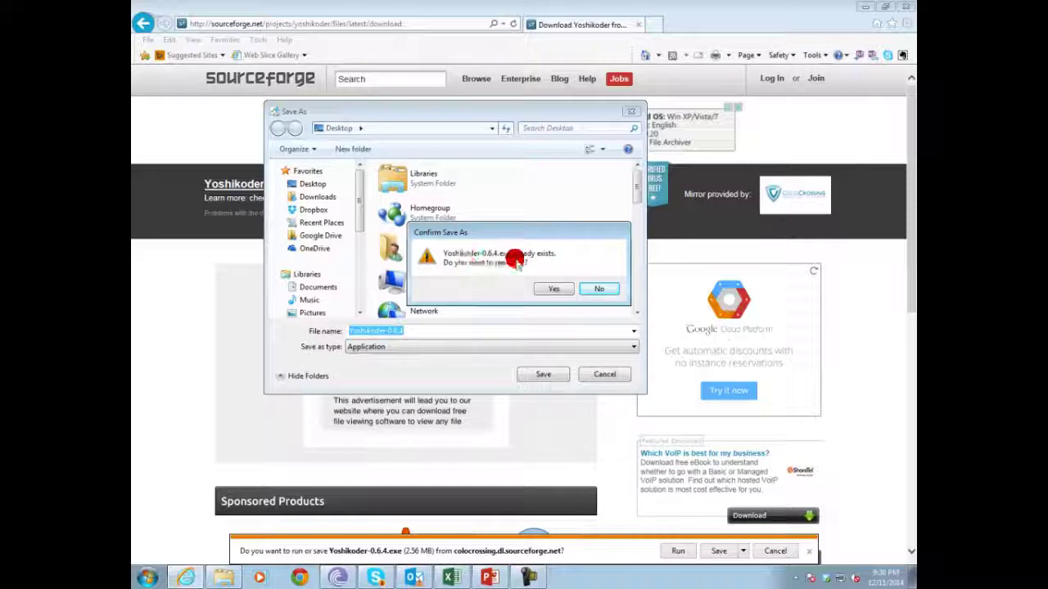
{"action": "left_click", "coordinate": [598, 288]}
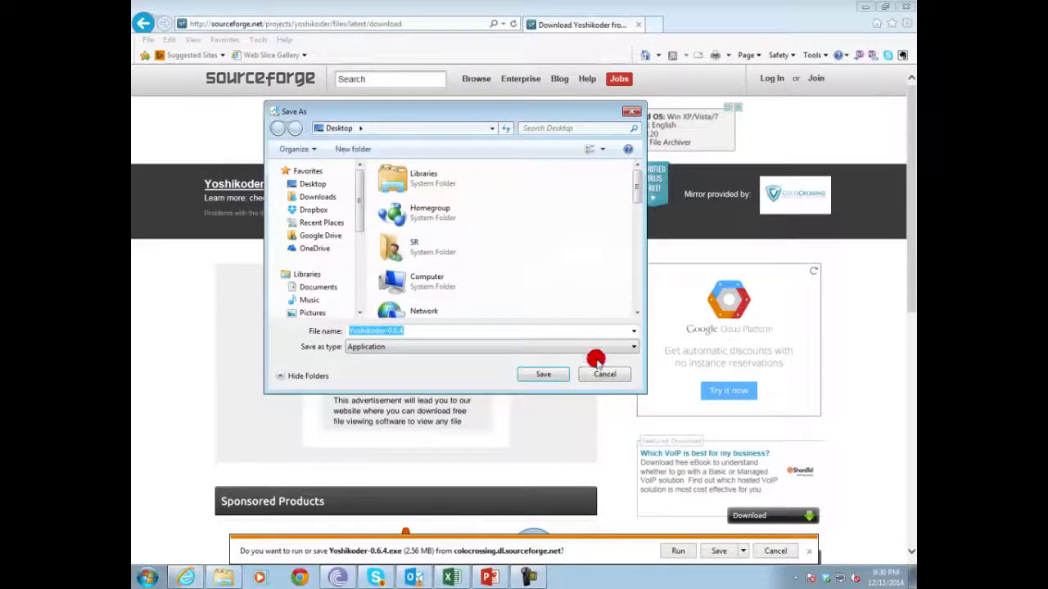
{"action": "left_click", "coordinate": [605, 373]}
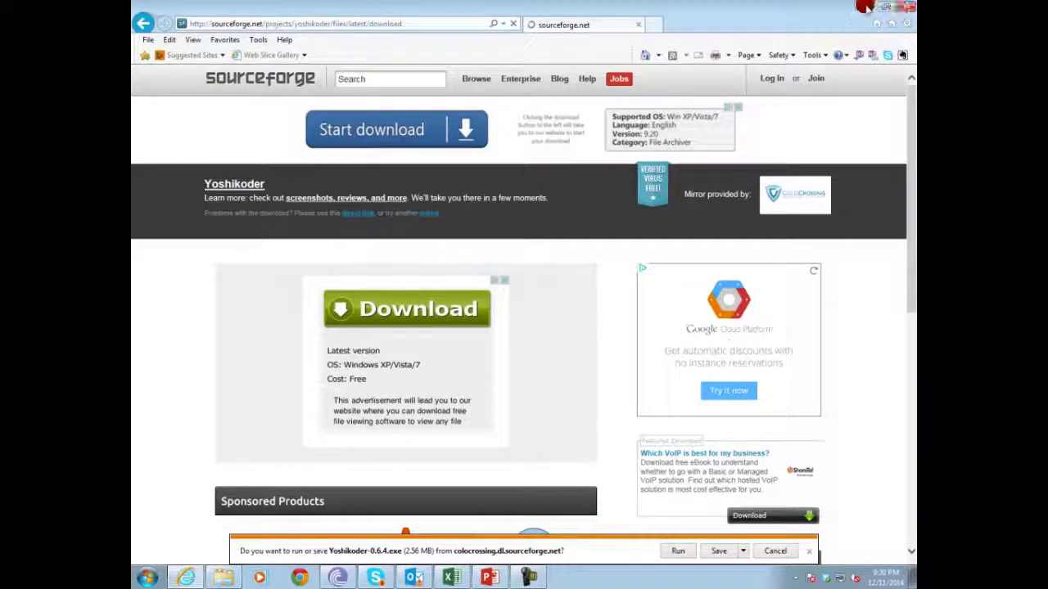
Step: Minimize the browser and launch Yoshikoder-0.6.4 from the desktop, allowing the unverified program to run
{"action": "left_click", "coordinate": [865, 7]}
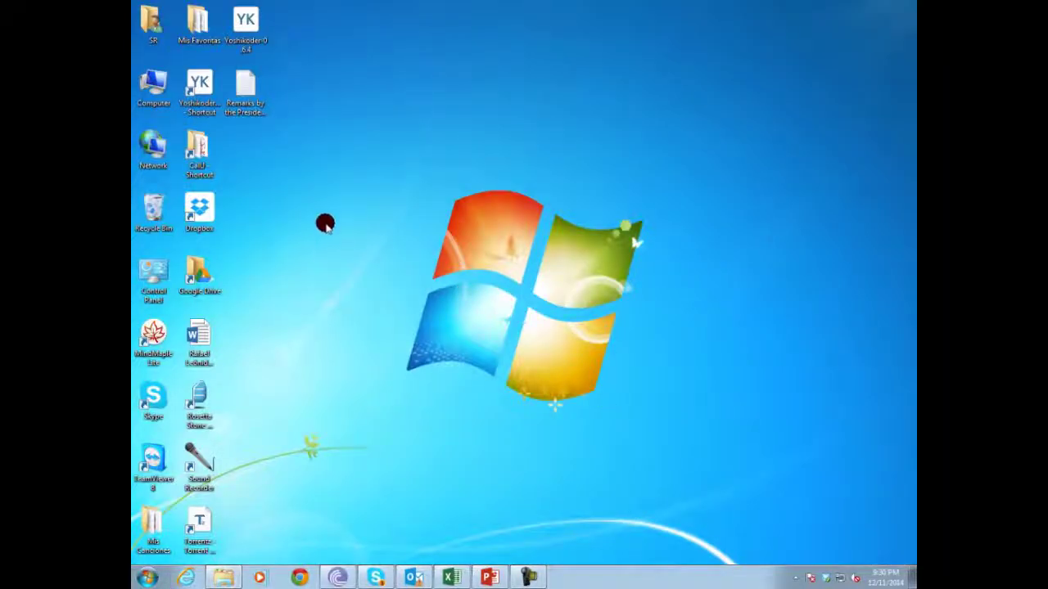
{"action": "left_click", "coordinate": [248, 28]}
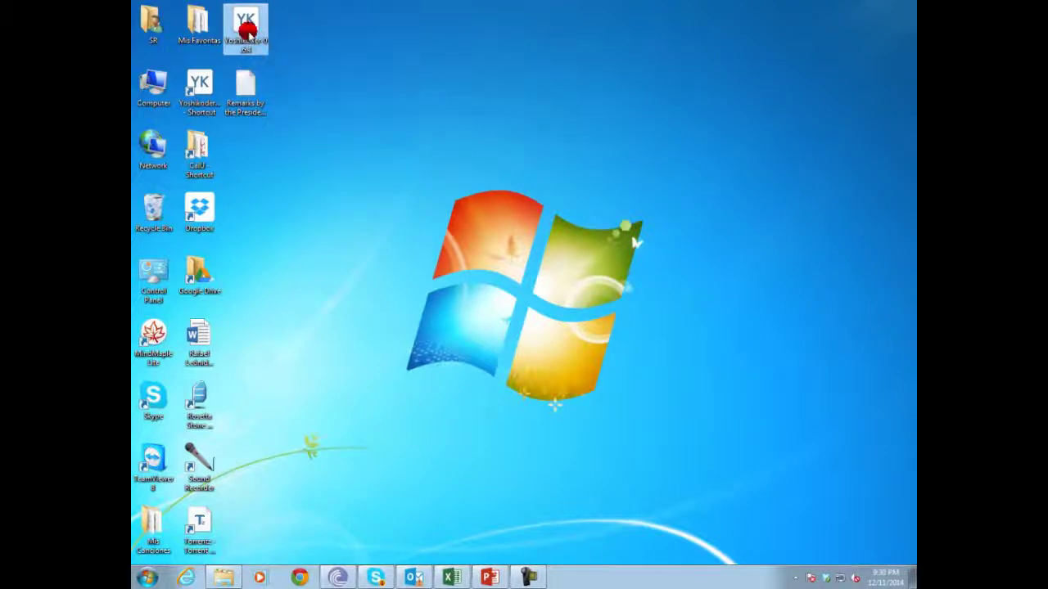
{"action": "double_click", "coordinate": [247, 30]}
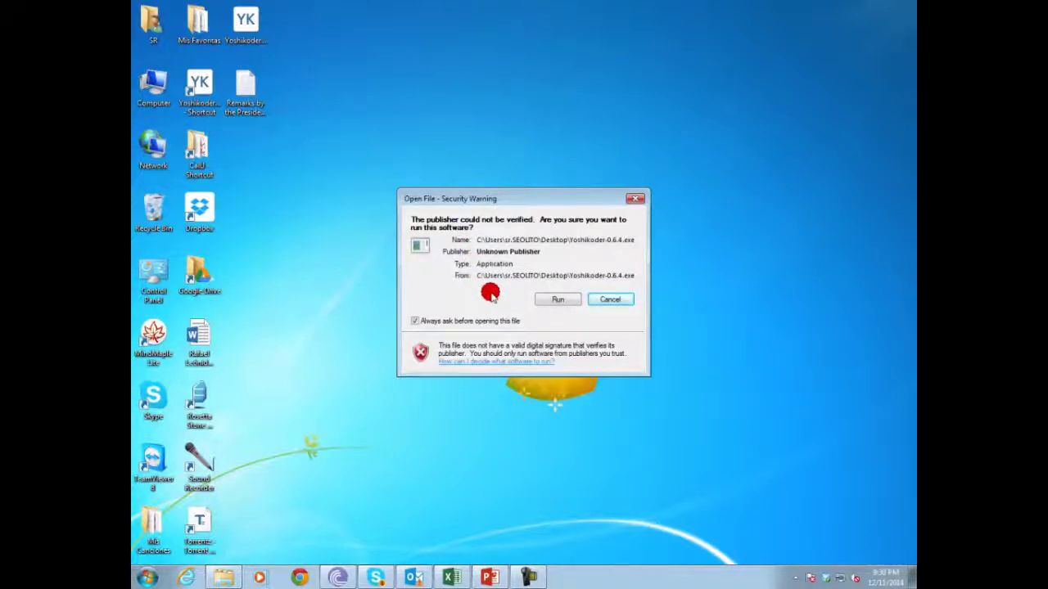
{"action": "left_click", "coordinate": [560, 299]}
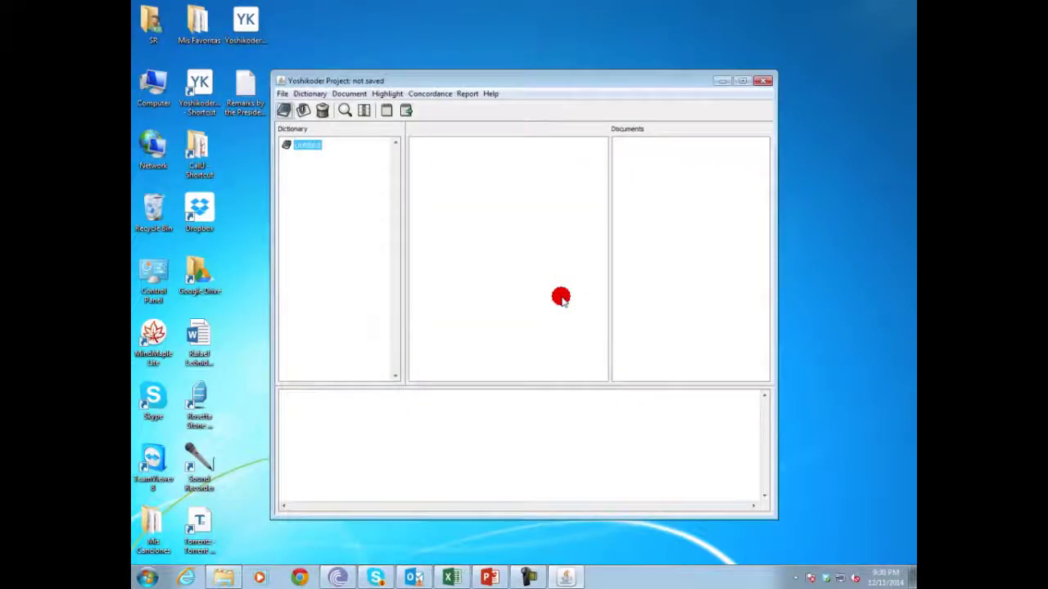
{"action": "mouse_move", "coordinate": [565, 576]}
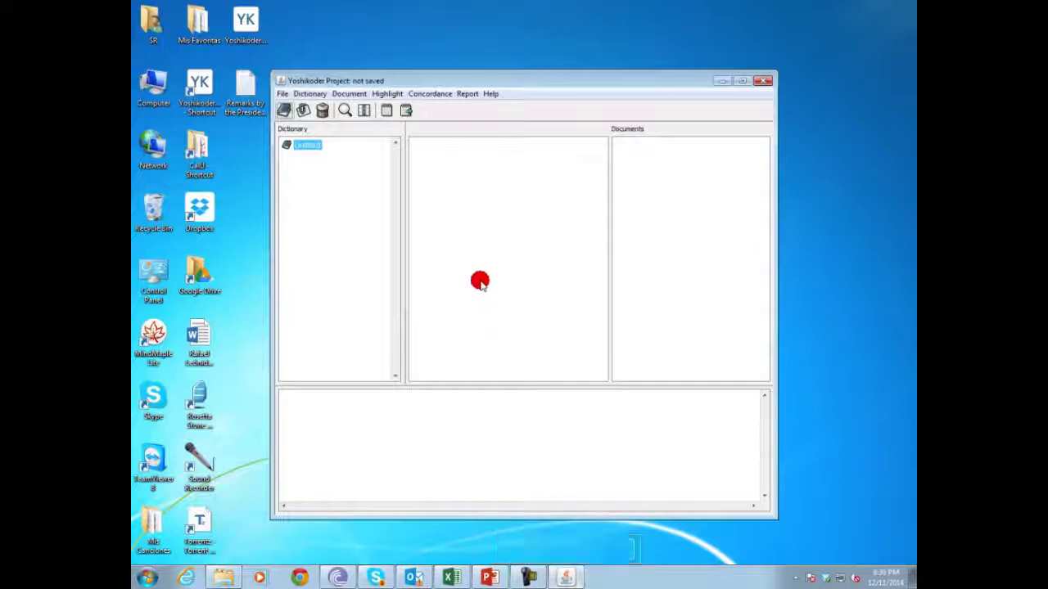
{"action": "left_click", "coordinate": [153, 574]}
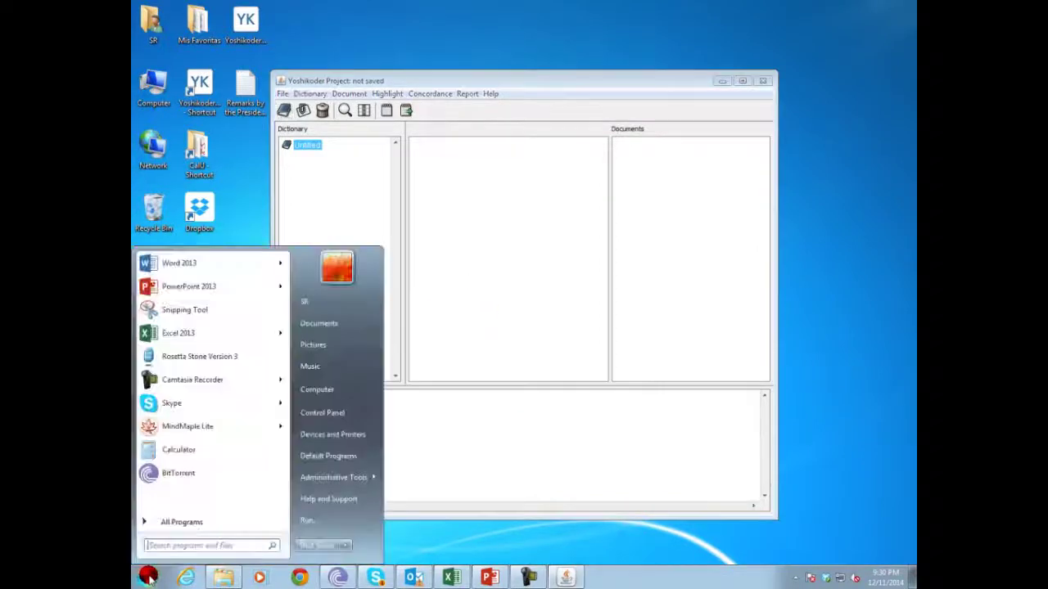
{"action": "left_click", "coordinate": [181, 335]}
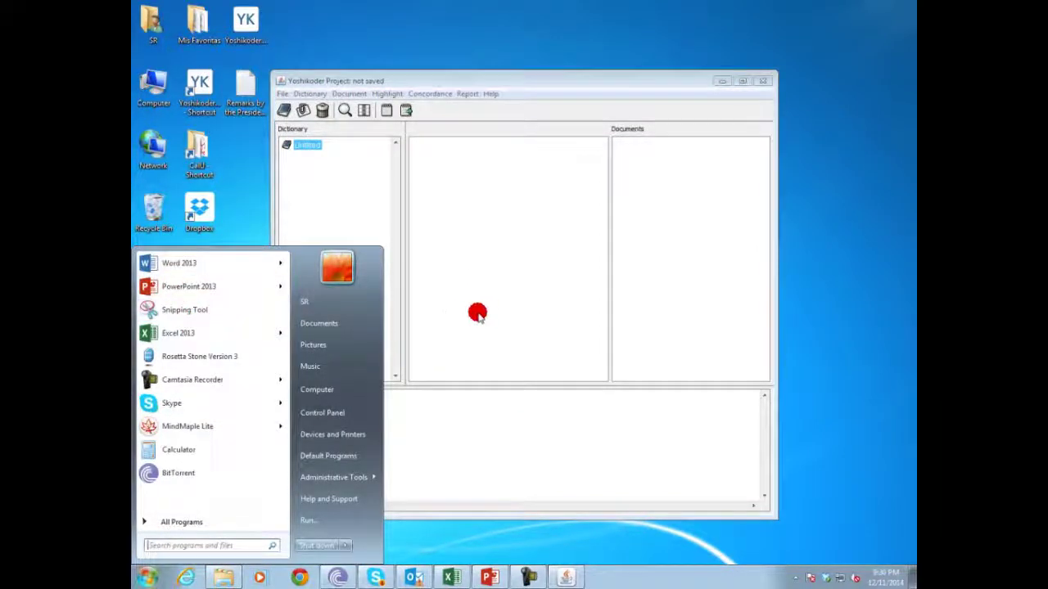
{"action": "left_click", "coordinate": [478, 311]}
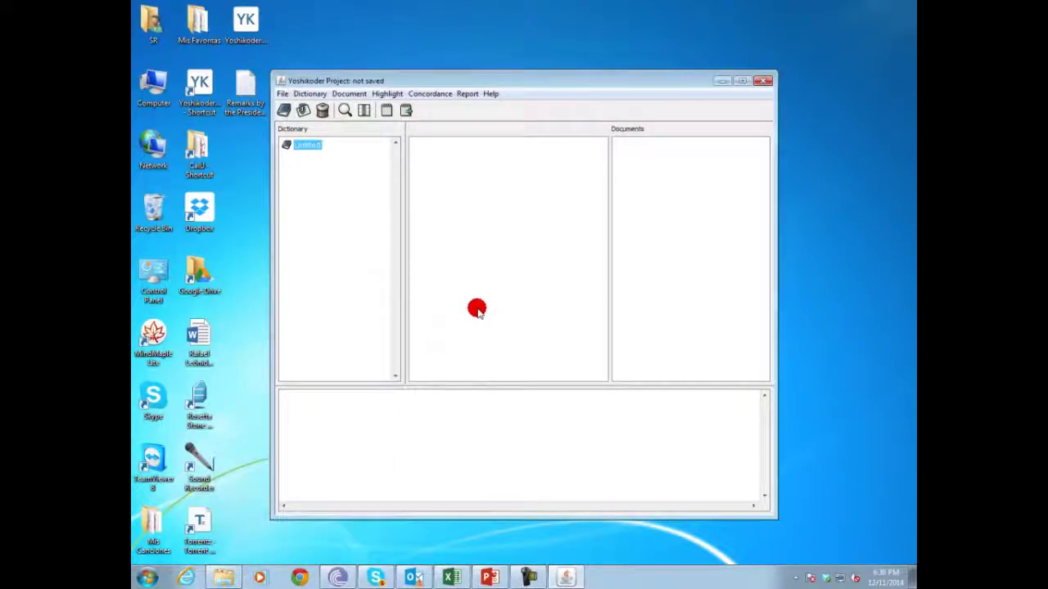
{"action": "left_click", "coordinate": [248, 25]}
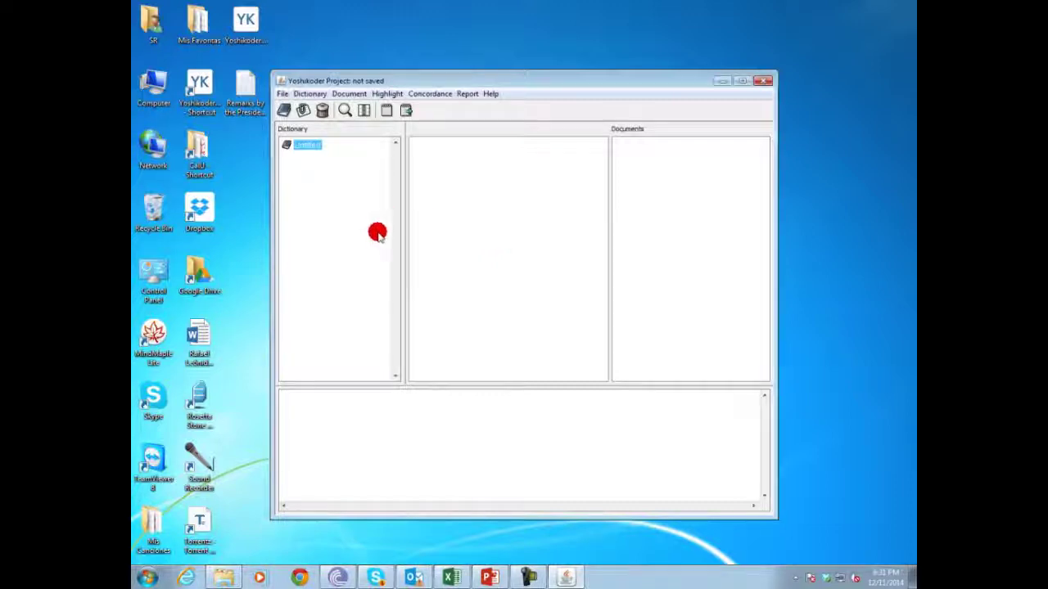
Step: Add the text file "Remarks by the President in Immigration Town Hall -Nashville, Tennessee" from the Desktop to the project's documents
{"action": "left_click", "coordinate": [351, 93]}
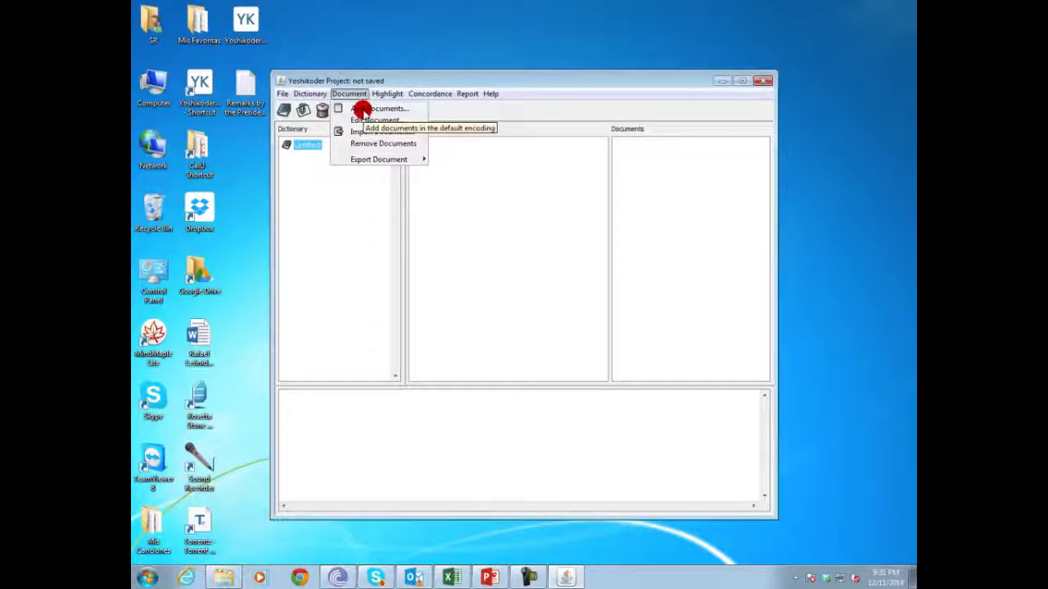
{"action": "left_click", "coordinate": [362, 109]}
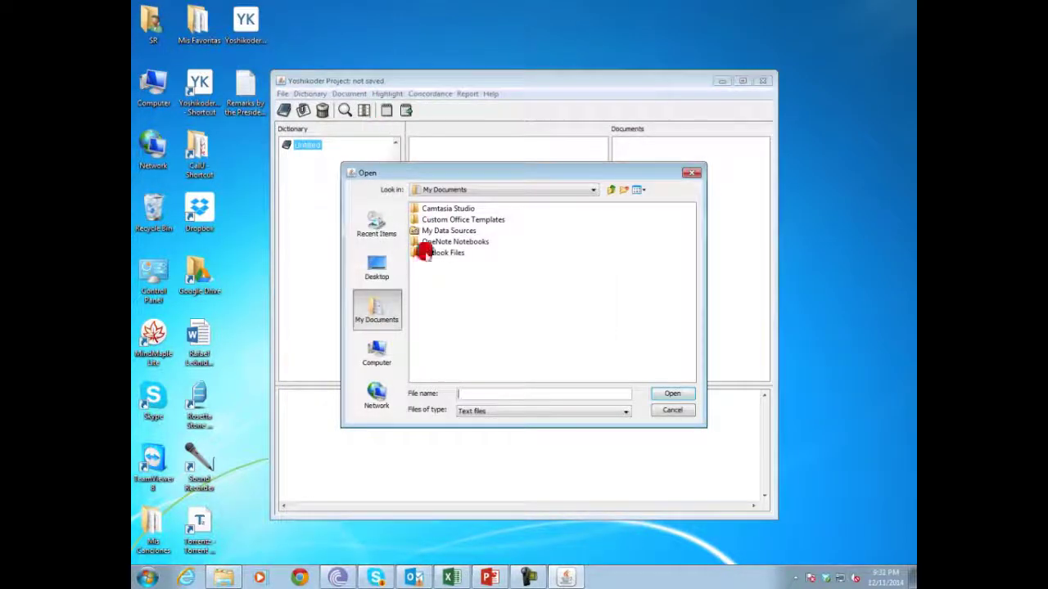
{"action": "left_click", "coordinate": [372, 261]}
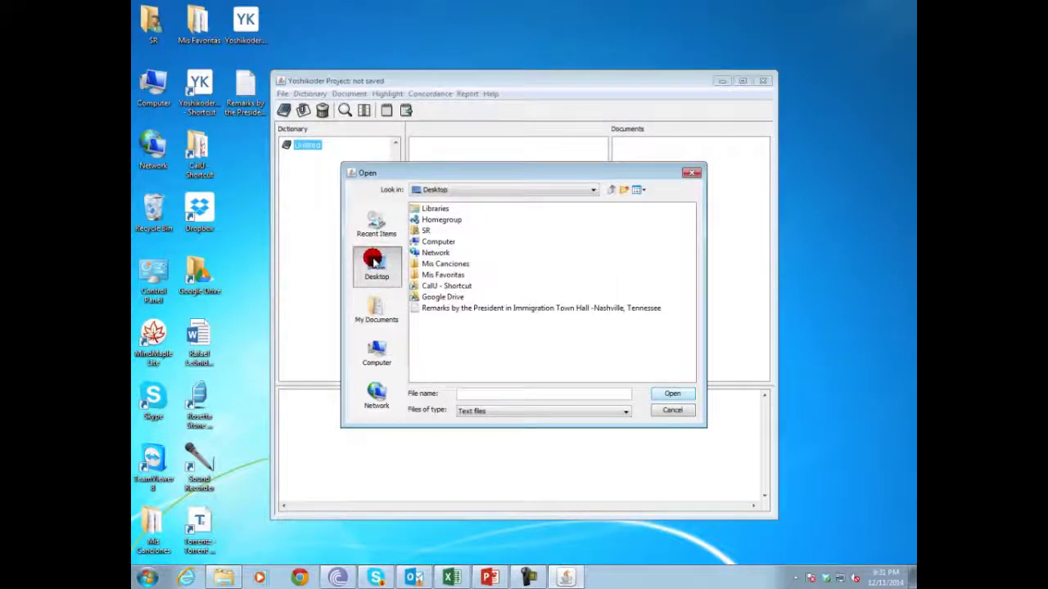
{"action": "left_click", "coordinate": [482, 307]}
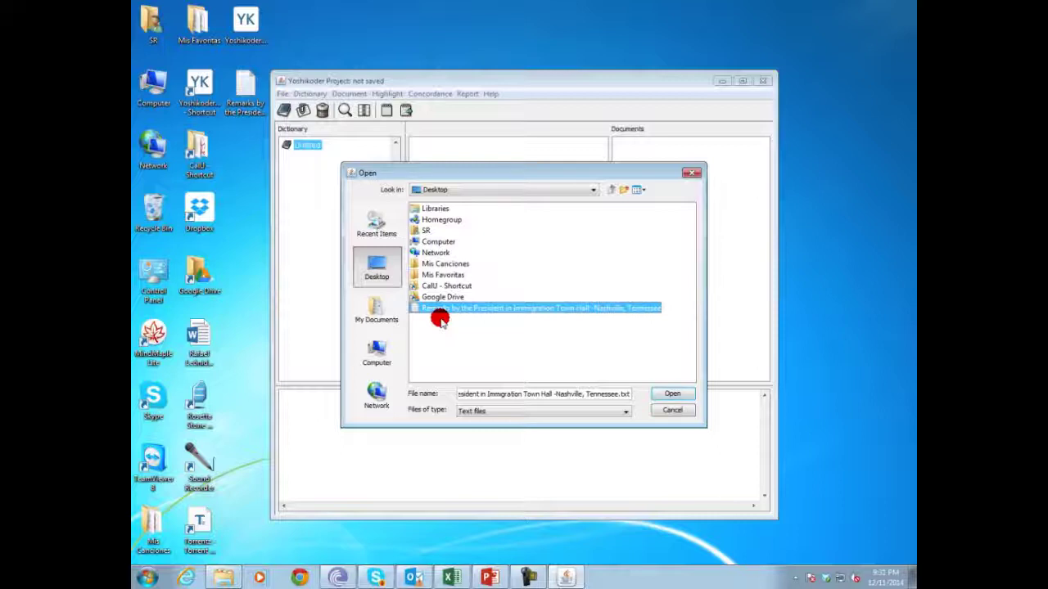
{"action": "left_click", "coordinate": [671, 393]}
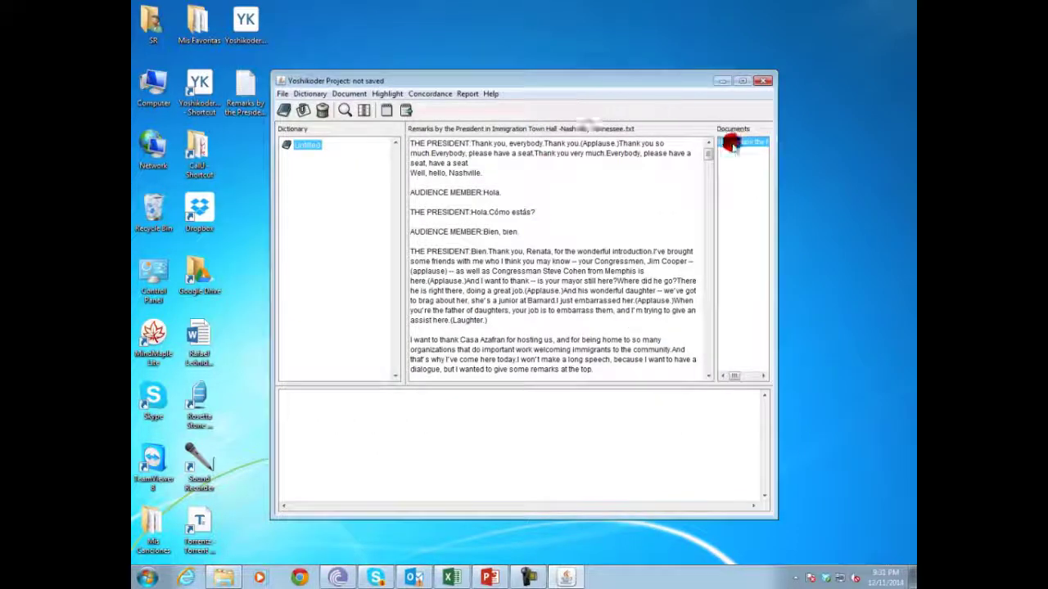
Step: Widen the project window to give the document text and the Documents list more room
{"action": "left_click_drag", "start_coordinate": [774, 158], "coordinate": [857, 159]}
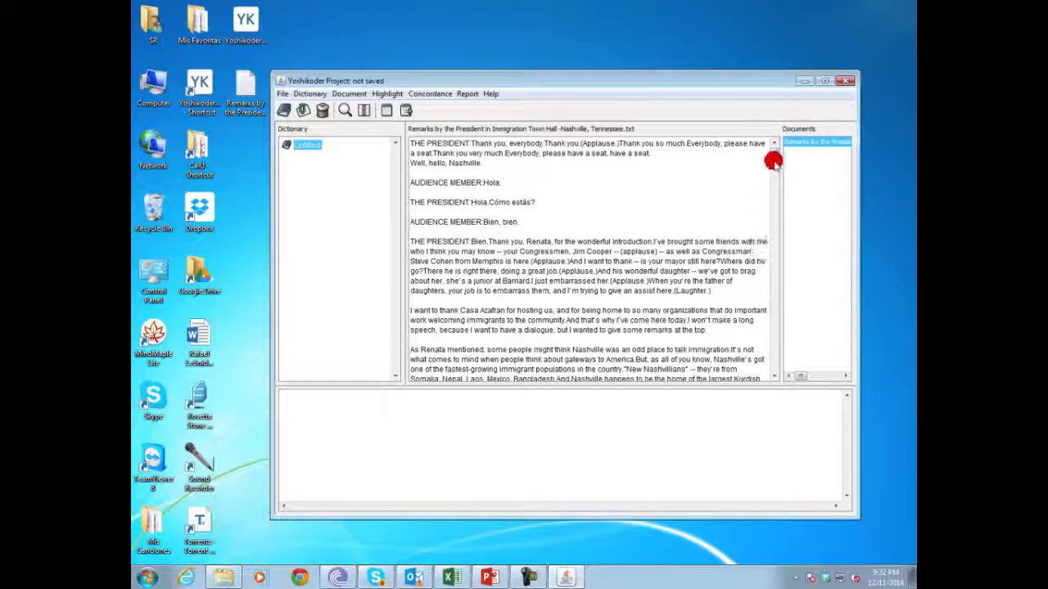
{"action": "mouse_move", "coordinate": [773, 147]}
{"action": "left_mouse_down"}
{"action": "mouse_move", "coordinate": [775, 167]}
{"action": "mouse_move", "coordinate": [773, 147]}
{"action": "left_mouse_up"}
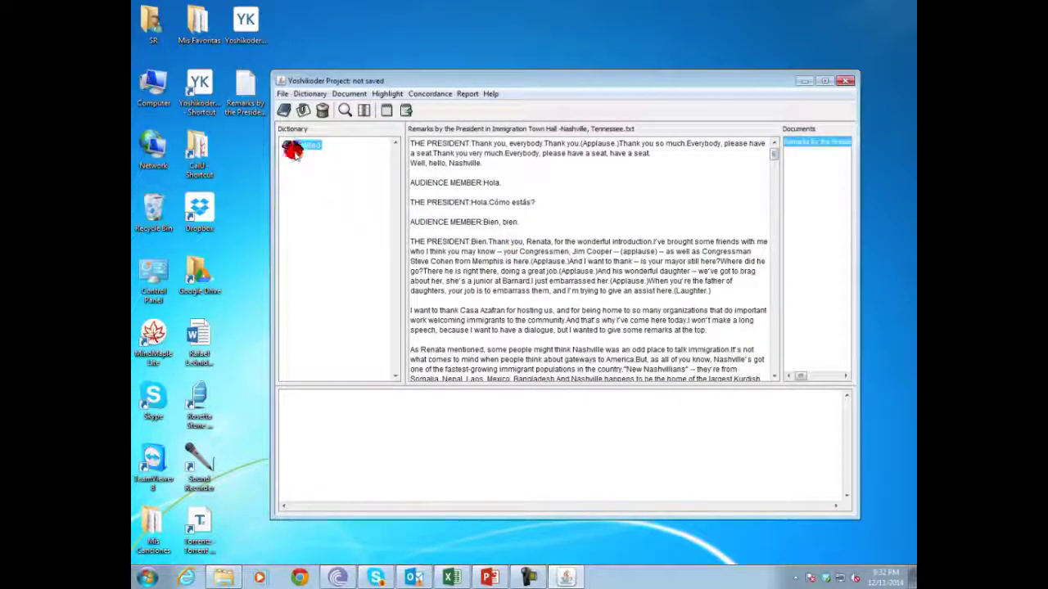
{"action": "left_click_drag", "start_coordinate": [292, 152], "coordinate": [473, 210]}
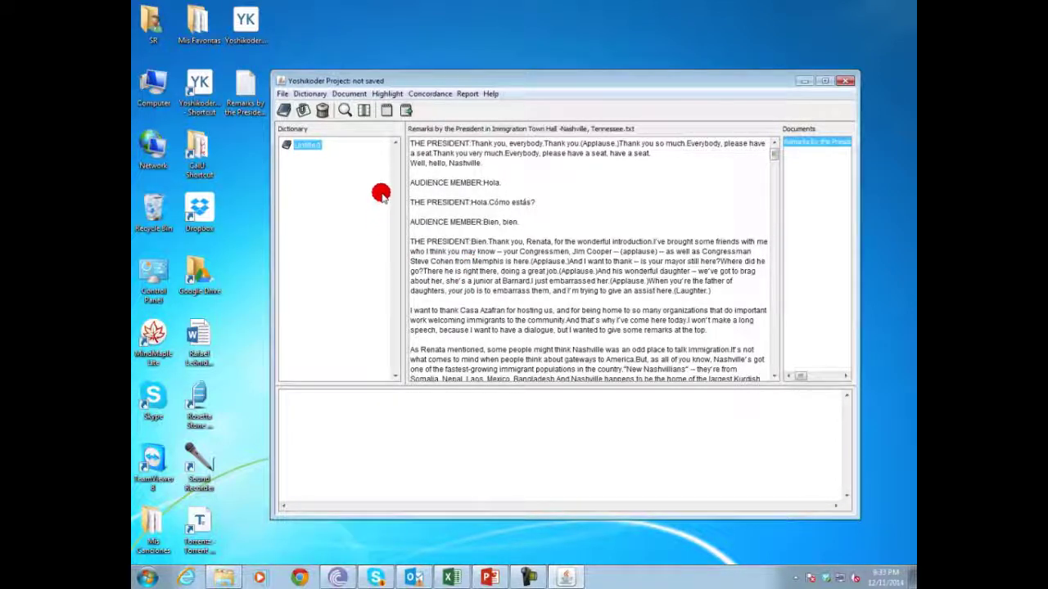
Step: Generate a word count report for the current document and shift the report window slightly aside
{"action": "left_click", "coordinate": [464, 94]}
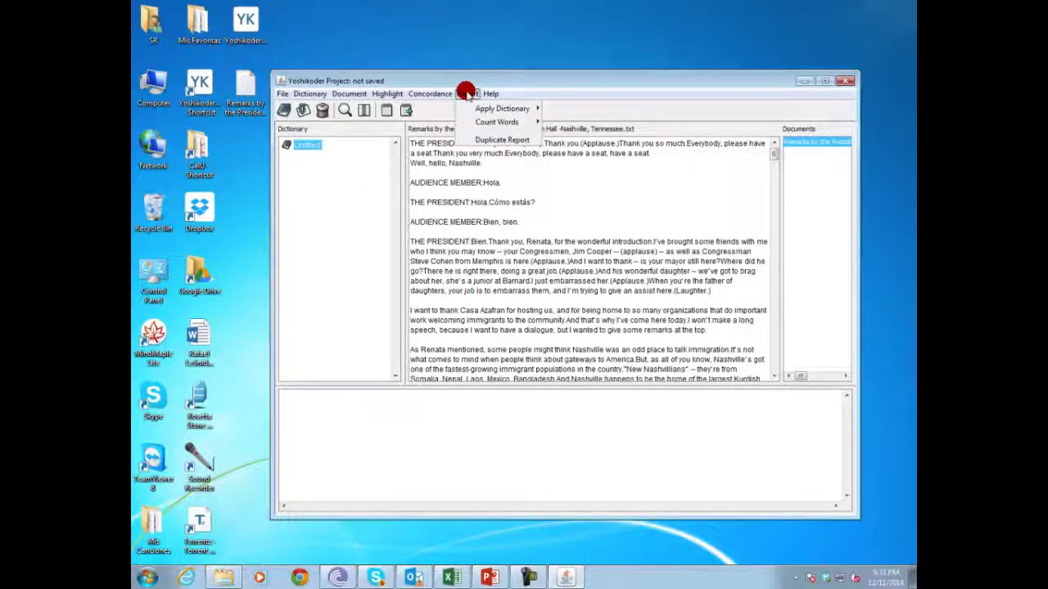
{"action": "mouse_move", "coordinate": [488, 121]}
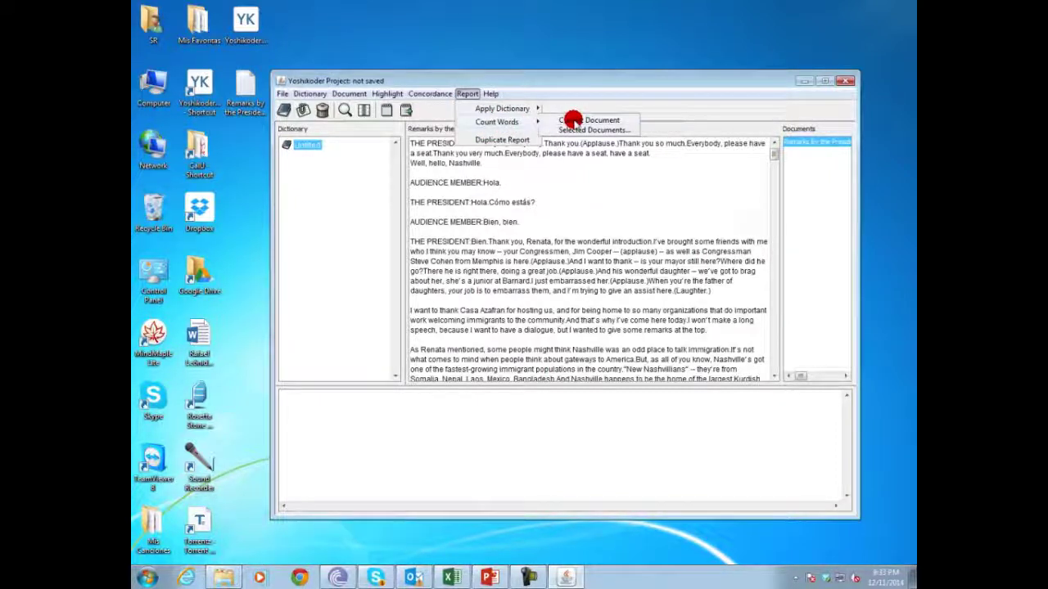
{"action": "left_click", "coordinate": [573, 121]}
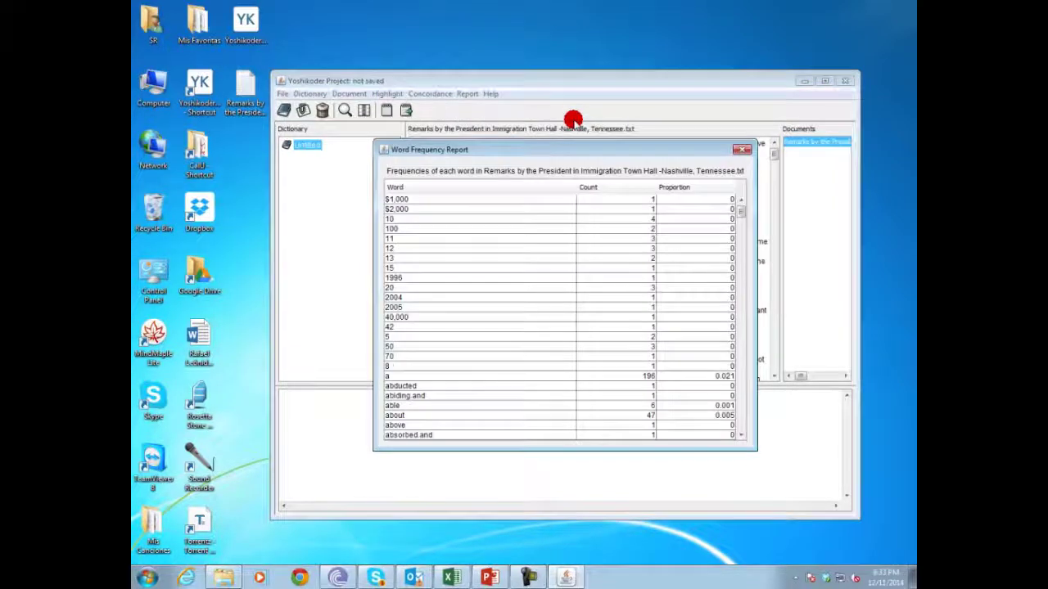
{"action": "left_click_drag", "start_coordinate": [518, 145], "coordinate": [501, 145]}
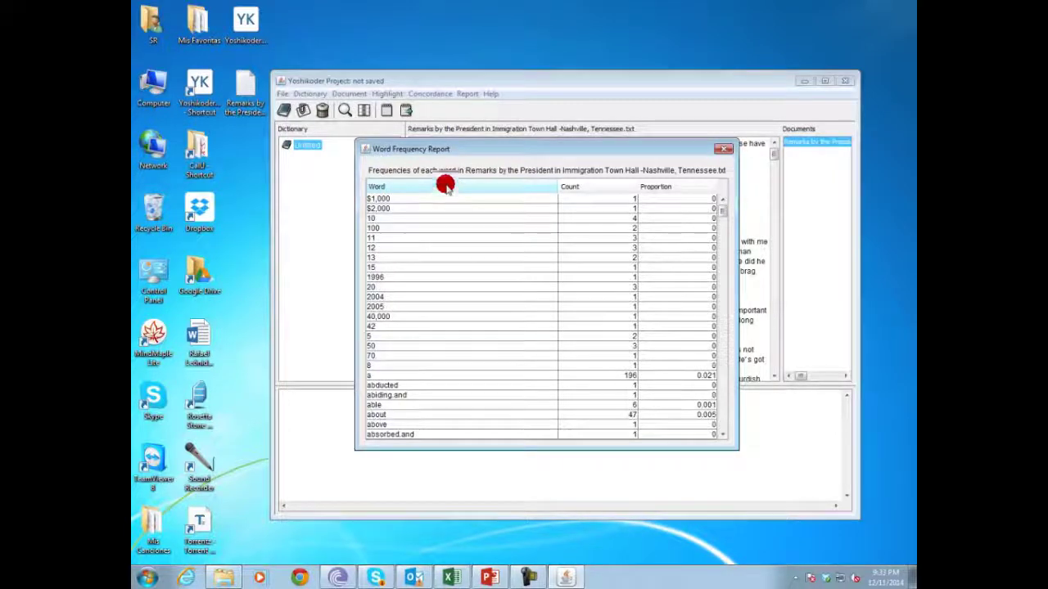
Step: Sort the Word Frequency Report by Count in descending order
{"action": "left_click", "coordinate": [383, 187]}
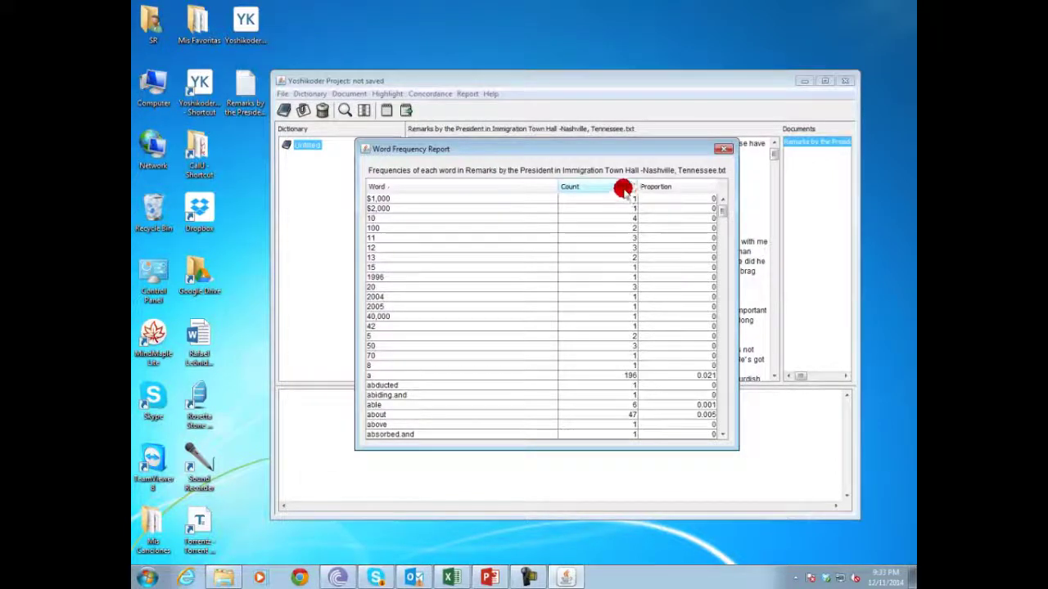
{"action": "left_click", "coordinate": [616, 186]}
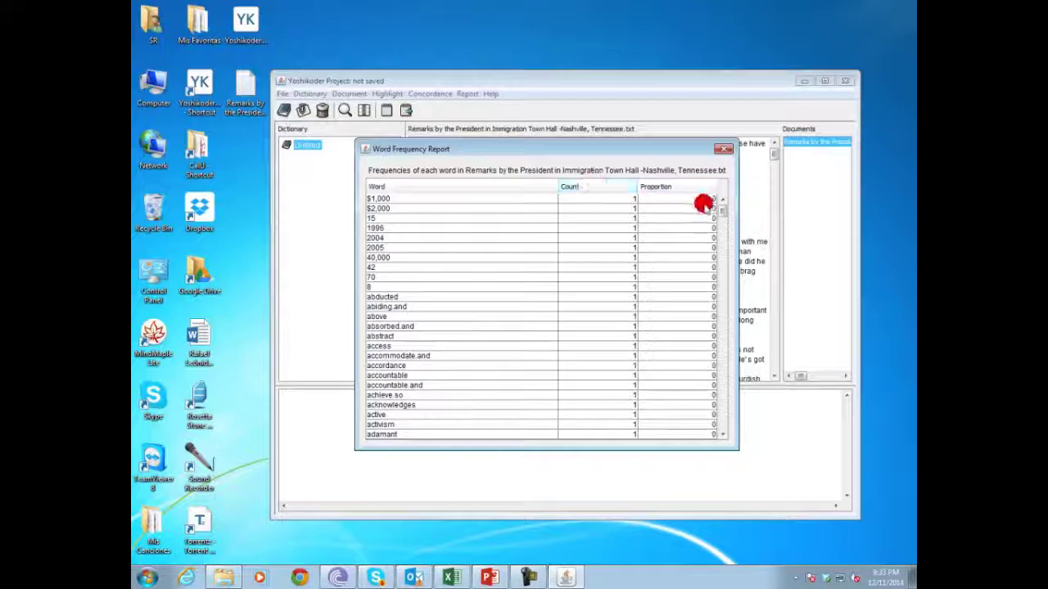
{"action": "left_click", "coordinate": [598, 187]}
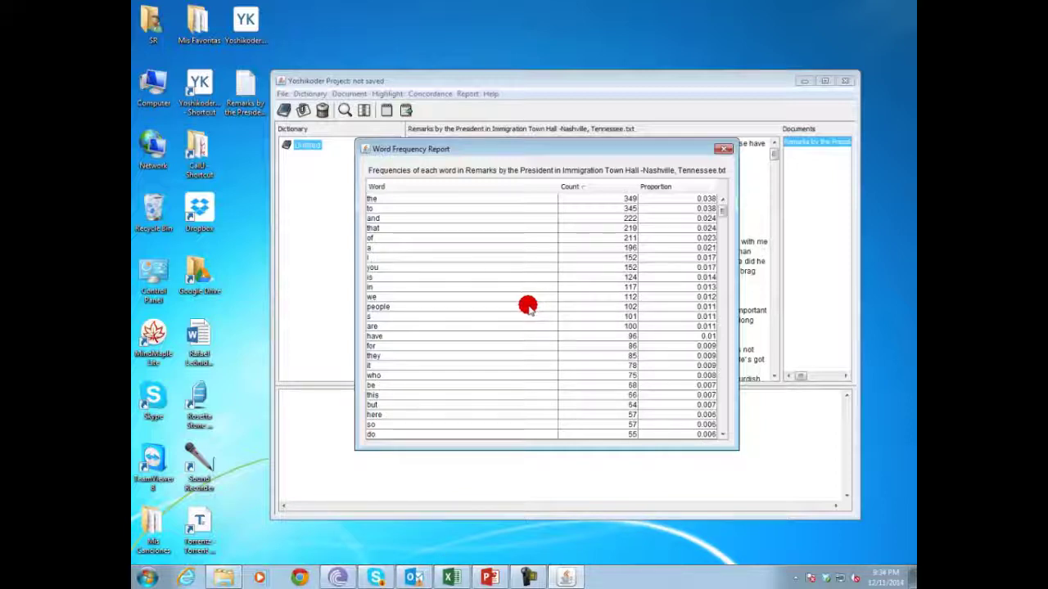
Step: Find the word "immigration" in the frequency list and select its row to examine its count and proportion
{"action": "scroll", "coordinate": [437, 296], "scroll_direction": "down", "scroll_amount": 3}
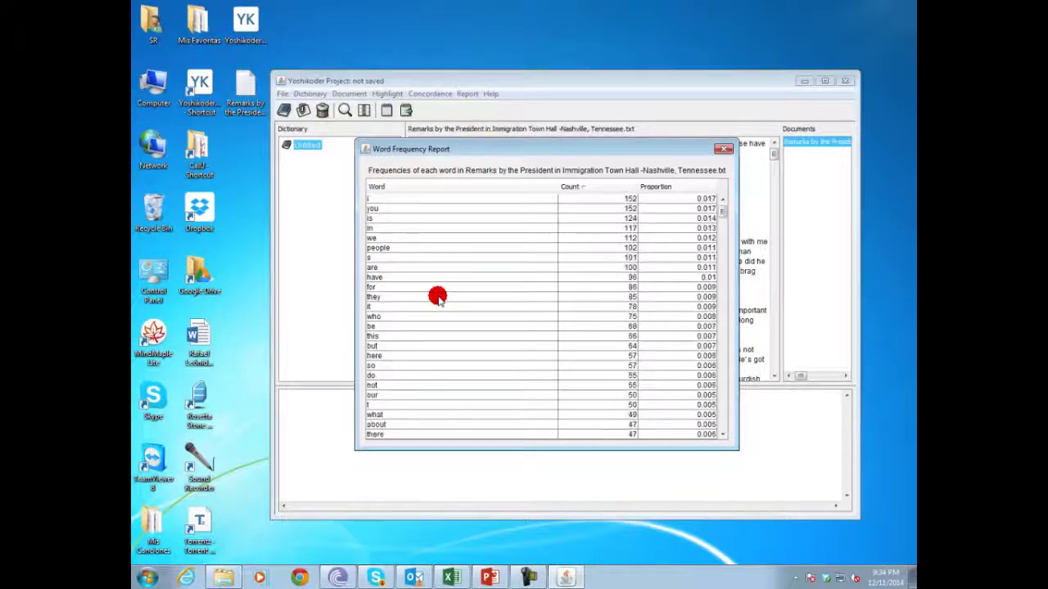
{"action": "scroll", "coordinate": [437, 297], "scroll_direction": "down", "scroll_amount": 10}
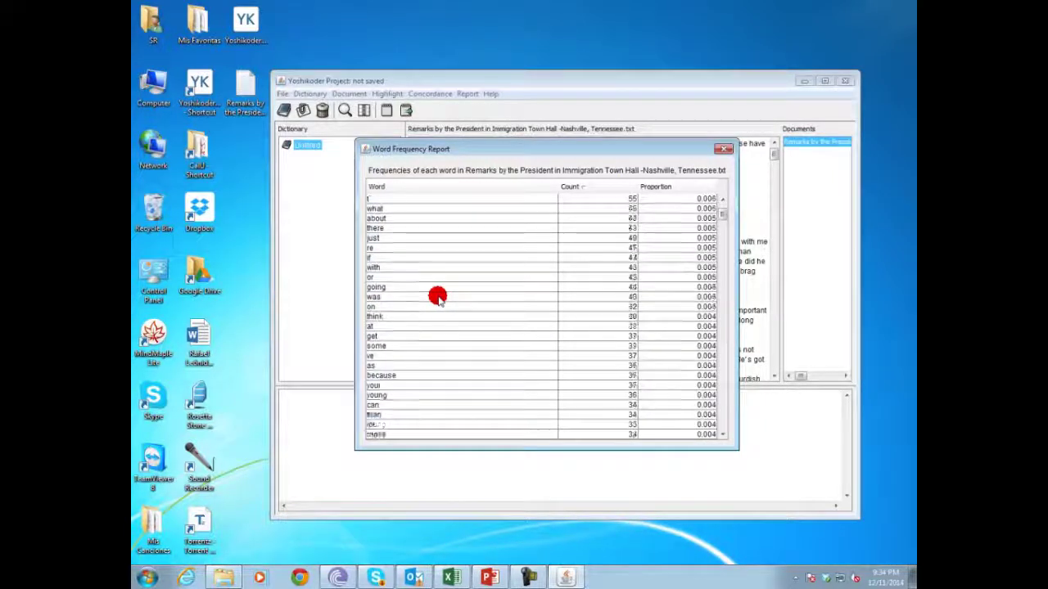
{"action": "left_click", "coordinate": [398, 336]}
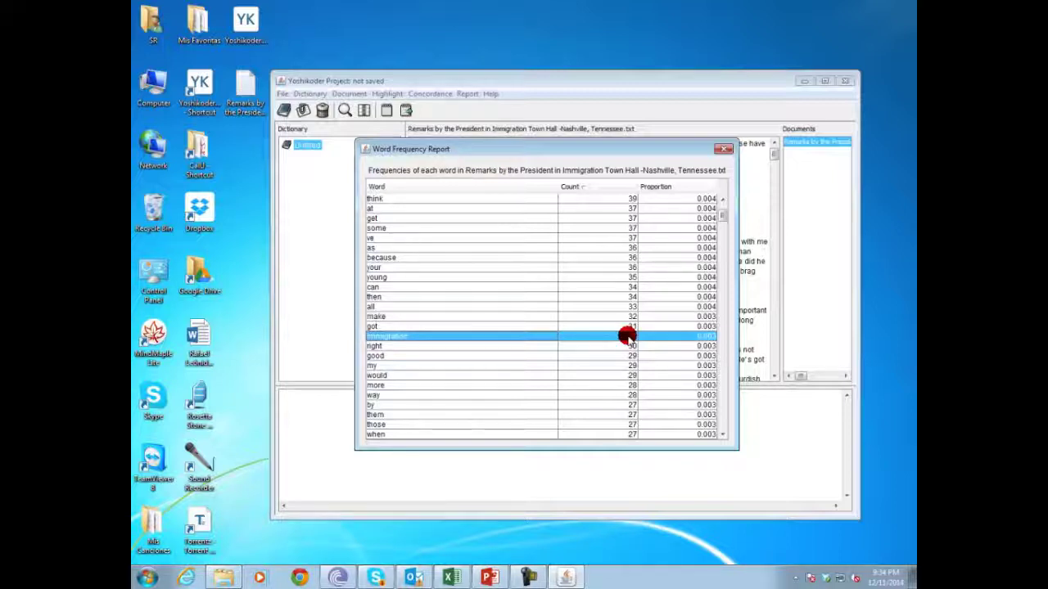
Step: Look through the less frequent words in the report and sort it alphabetically by Word
{"action": "scroll", "coordinate": [404, 382], "scroll_direction": "down", "scroll_amount": 3}
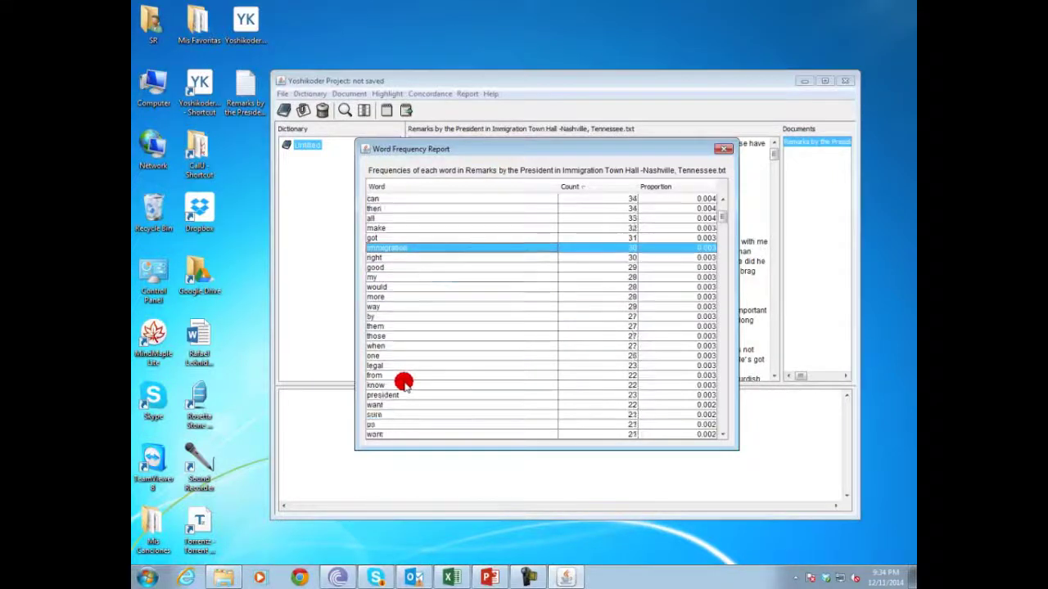
{"action": "scroll", "coordinate": [404, 383], "scroll_direction": "down", "scroll_amount": 5}
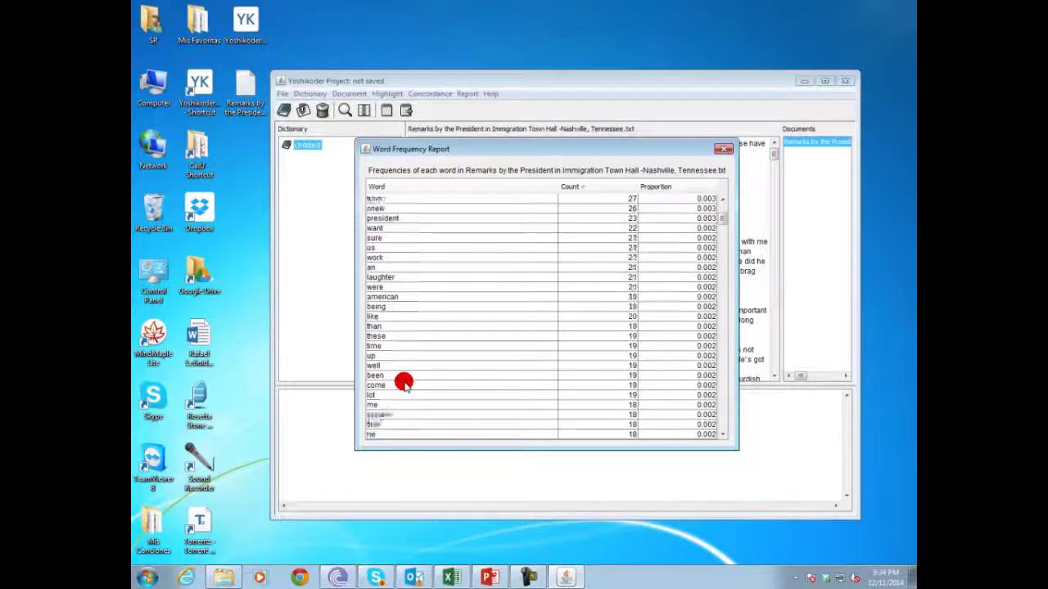
{"action": "scroll", "coordinate": [404, 382], "scroll_direction": "down", "scroll_amount": 10}
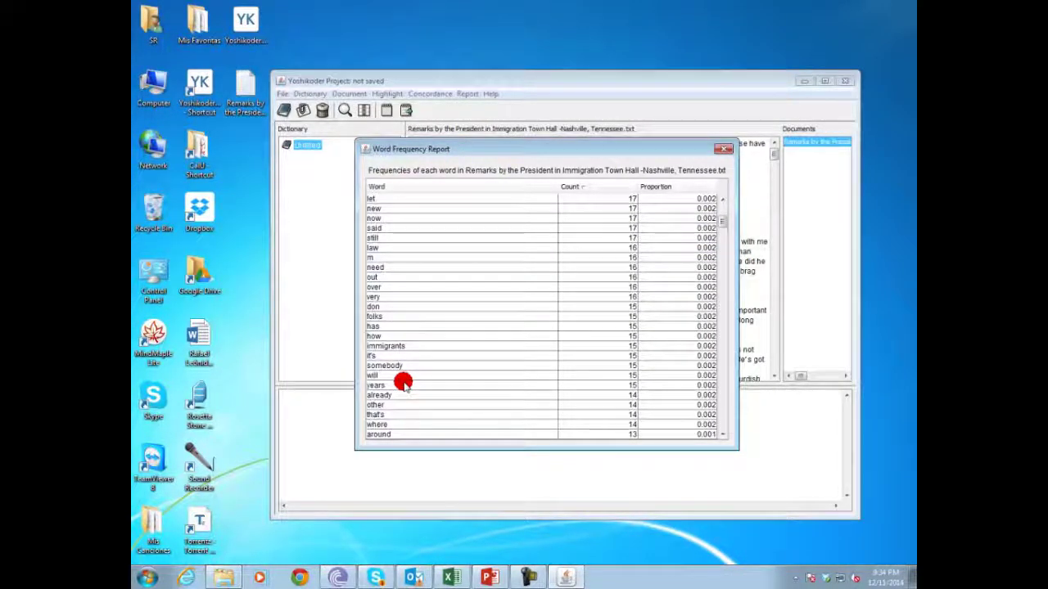
{"action": "scroll", "coordinate": [405, 360], "scroll_direction": "up", "scroll_amount": 5}
{"action": "left_click", "coordinate": [373, 188]}
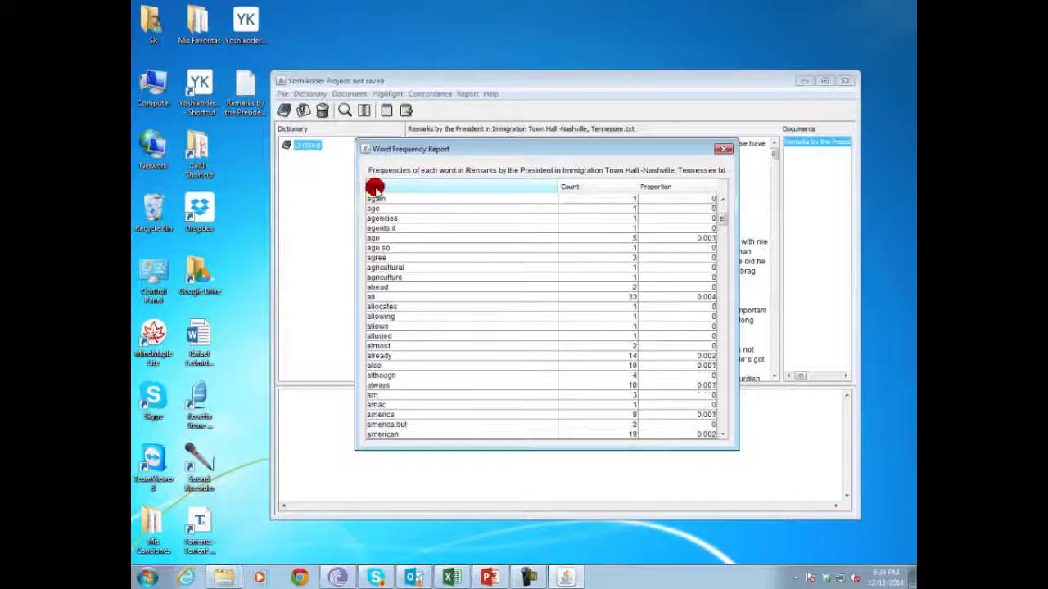
Step: Find the word "system" in the alphabetical word list and select its row to examine its count and proportion
{"action": "scroll", "coordinate": [401, 384], "scroll_direction": "down", "scroll_amount": 5}
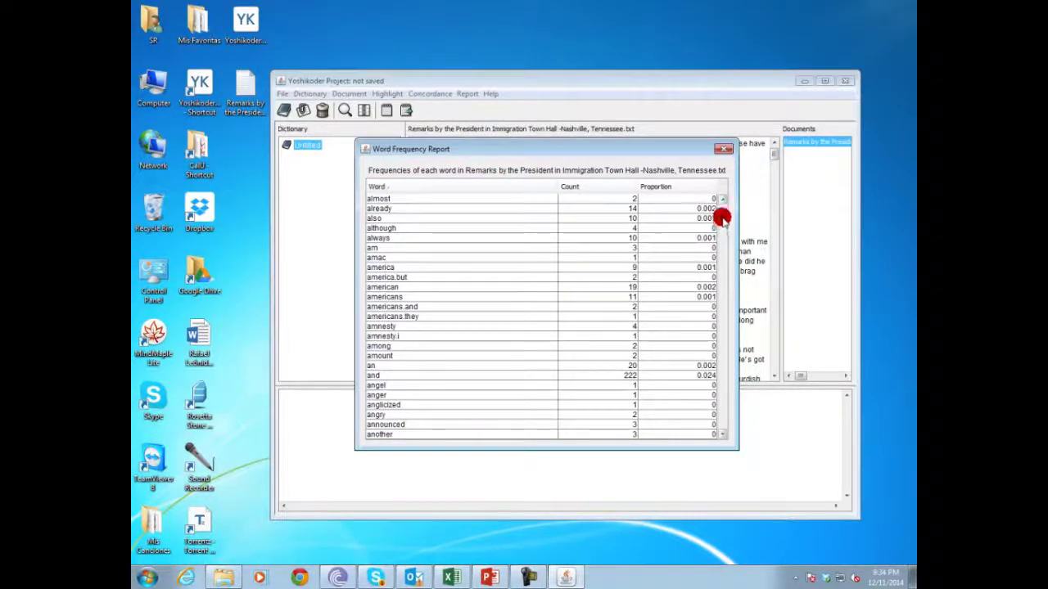
{"action": "left_click_drag", "start_coordinate": [721, 217], "coordinate": [729, 398]}
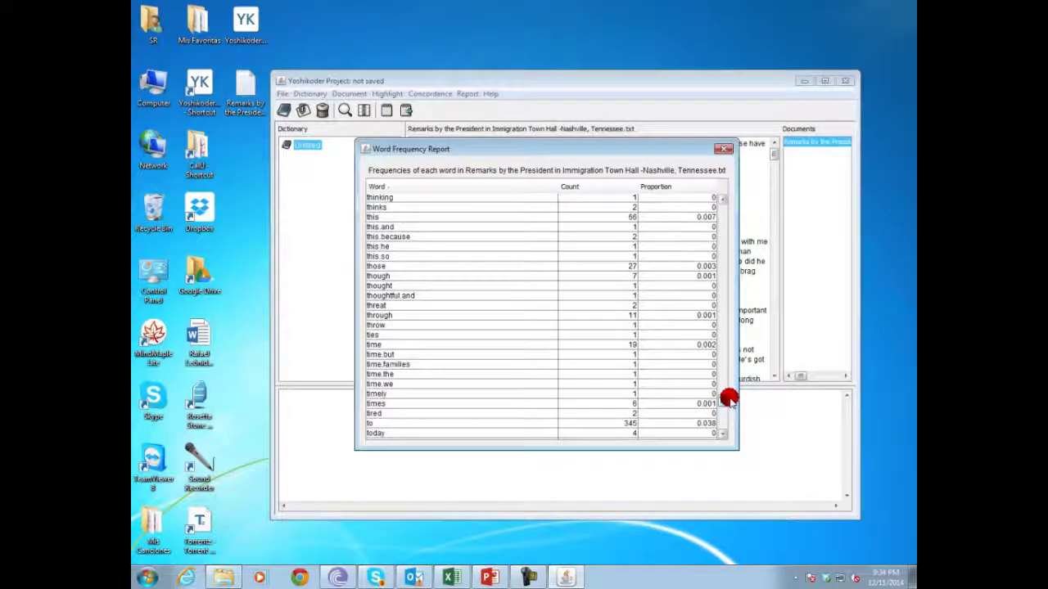
{"action": "scroll", "coordinate": [728, 398], "scroll_direction": "down", "scroll_amount": 8}
{"action": "scroll", "coordinate": [419, 374], "scroll_direction": "down", "scroll_amount": 4}
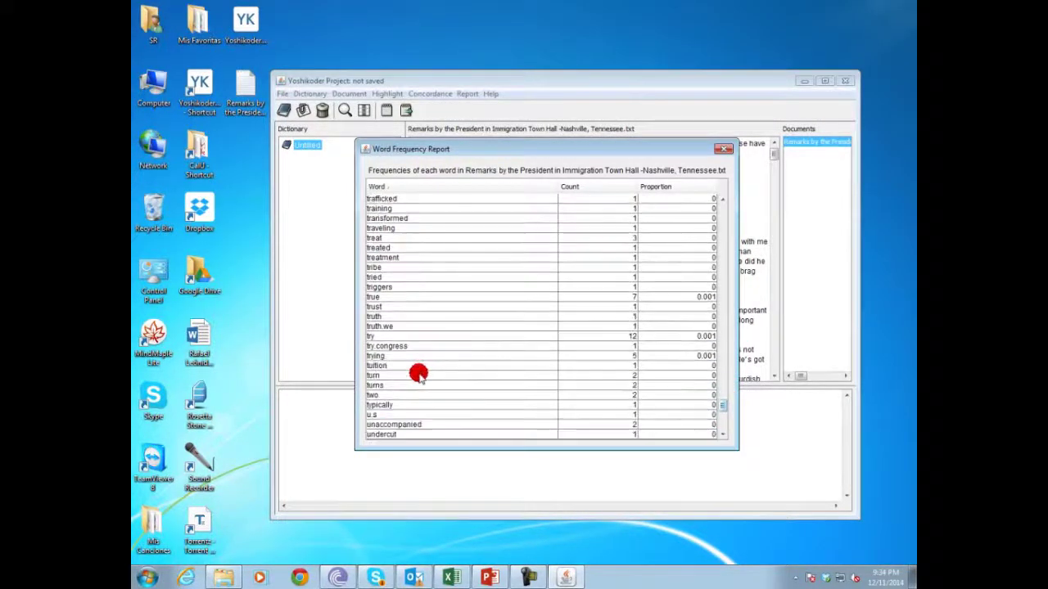
{"action": "scroll", "coordinate": [418, 374], "scroll_direction": "down", "scroll_amount": 3}
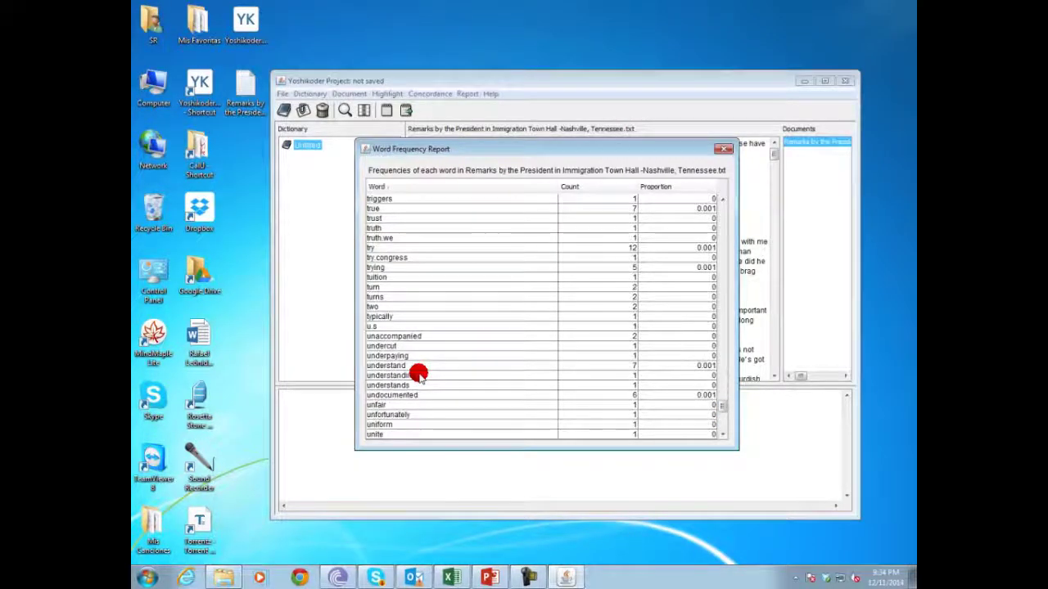
{"action": "scroll", "coordinate": [418, 374], "scroll_direction": "up", "scroll_amount": 4}
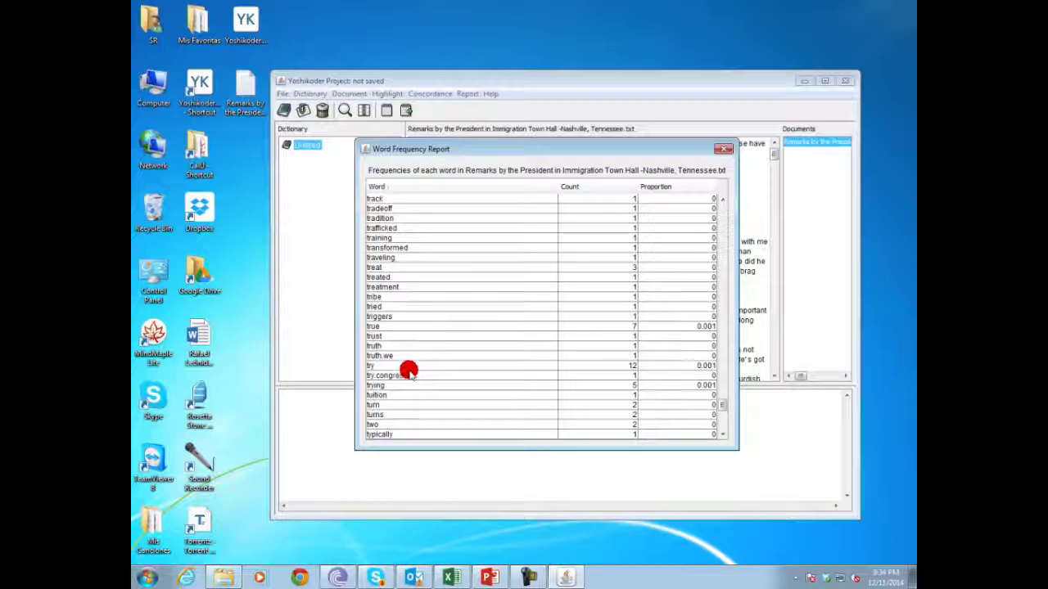
{"action": "scroll", "coordinate": [409, 370], "scroll_direction": "up", "scroll_amount": 20}
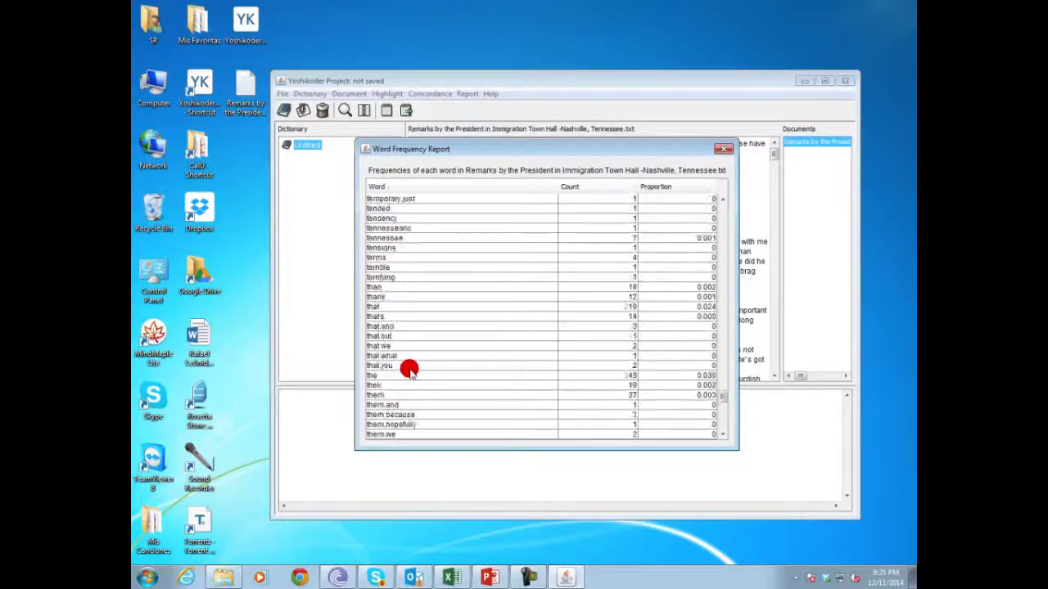
{"action": "scroll", "coordinate": [409, 370], "scroll_direction": "up", "scroll_amount": 20}
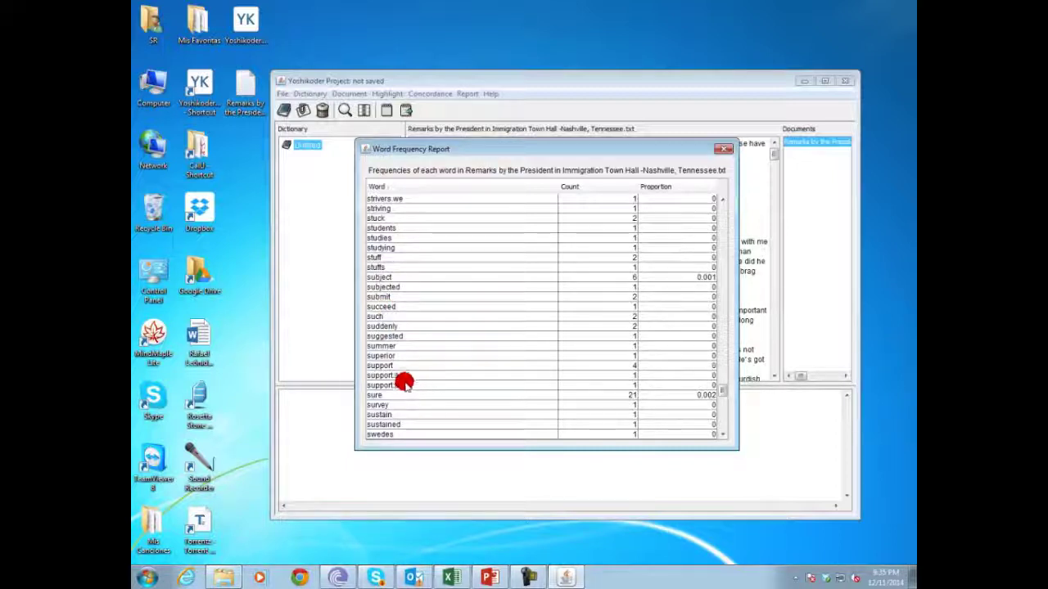
{"action": "scroll", "coordinate": [386, 378], "scroll_direction": "down", "scroll_amount": 2}
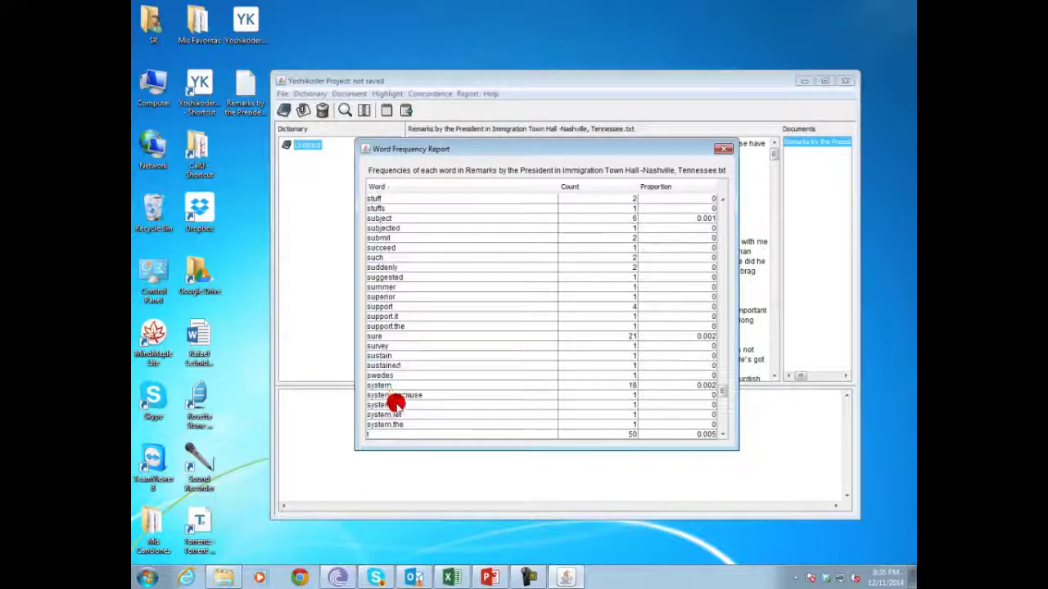
{"action": "left_click", "coordinate": [385, 384]}
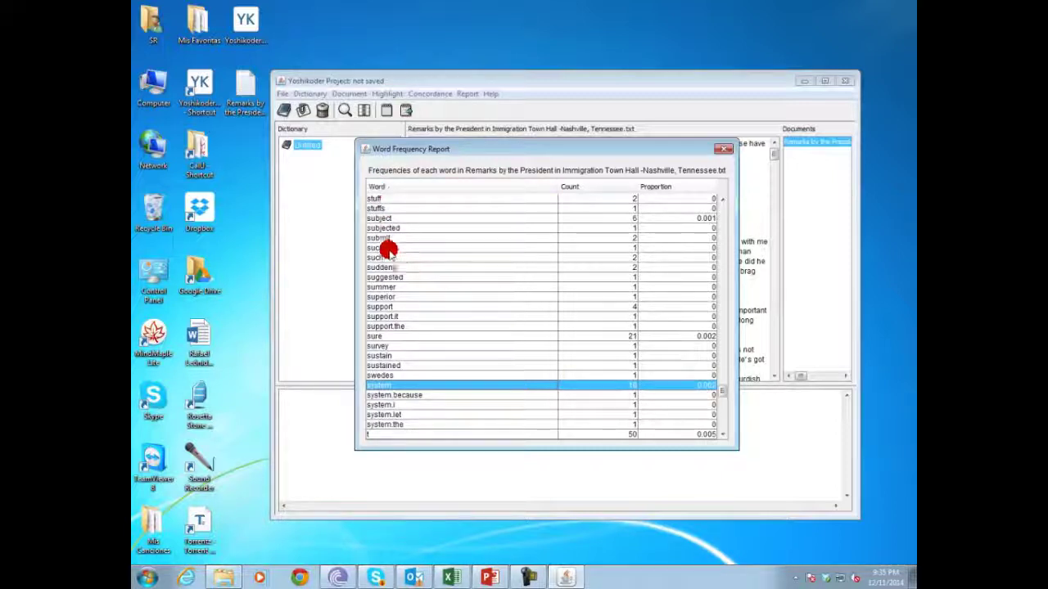
Step: Try selecting a block of rows from the start of the word list, and close the Word Frequency Report
{"action": "left_click_drag", "start_coordinate": [719, 392], "coordinate": [729, 208]}
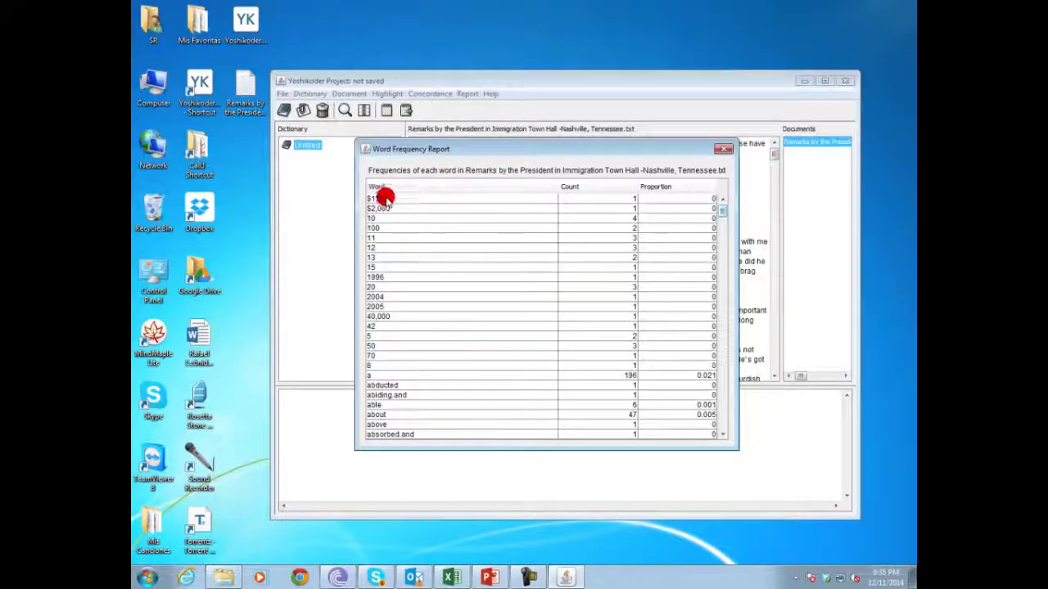
{"action": "left_click_drag", "start_coordinate": [384, 197], "coordinate": [589, 451]}
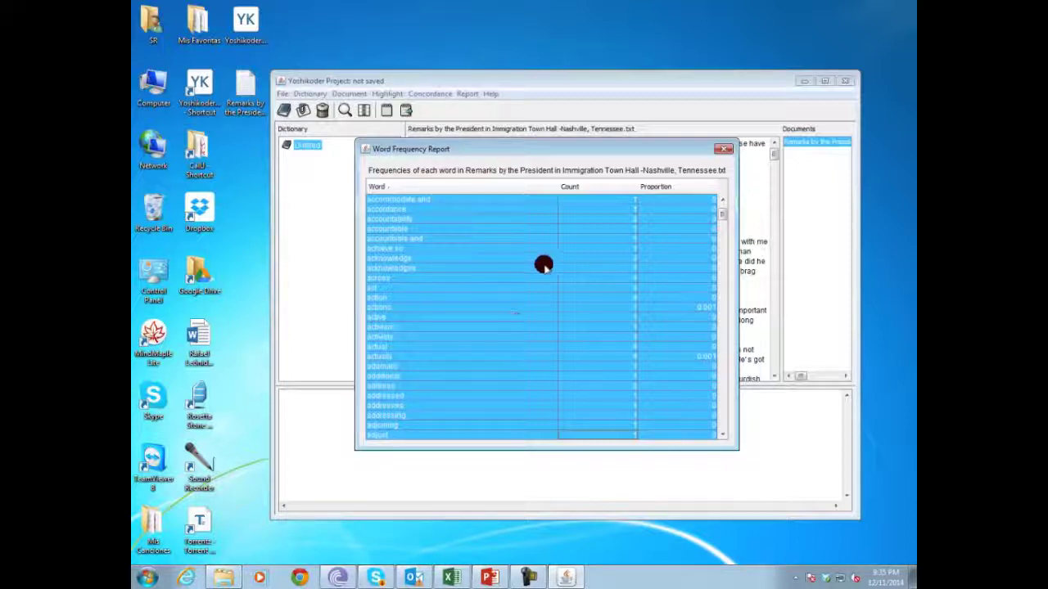
{"action": "left_click", "coordinate": [498, 318]}
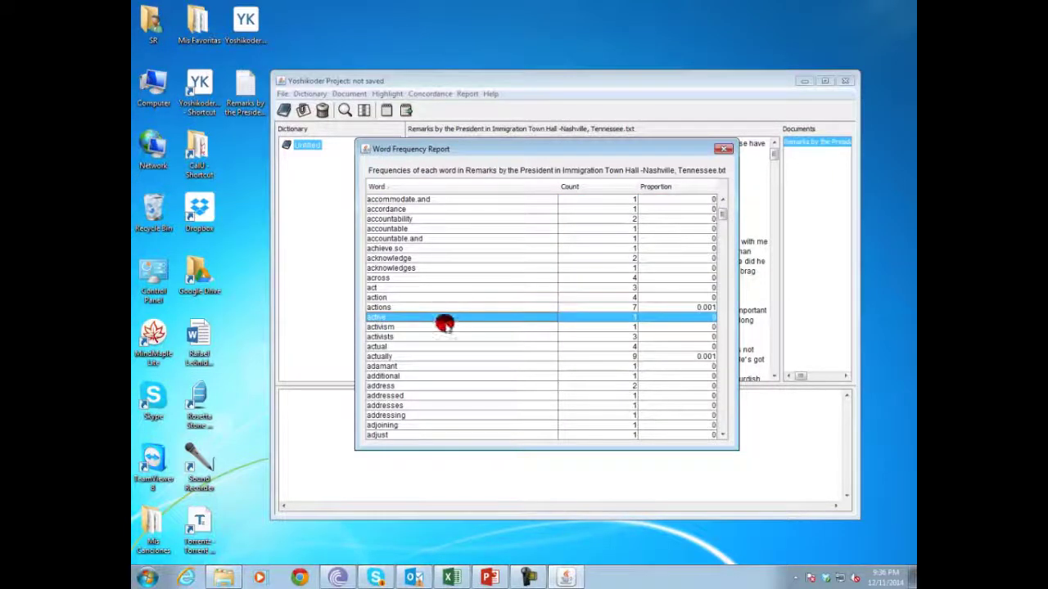
{"action": "scroll", "coordinate": [443, 324], "scroll_direction": "up", "scroll_amount": 7}
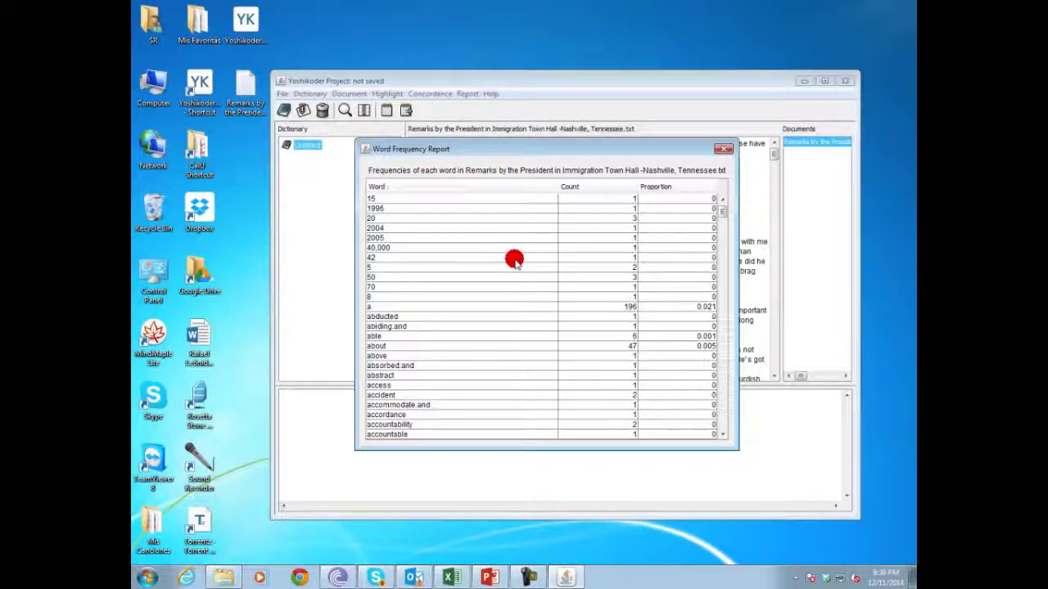
{"action": "left_click", "coordinate": [722, 148]}
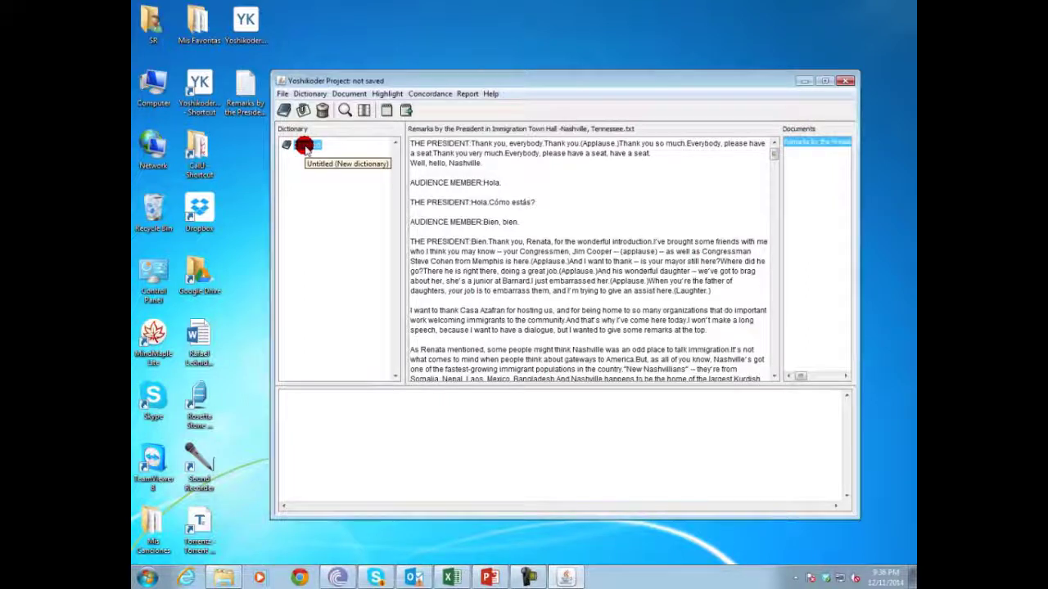
Step: Add a category named "Immigration" to the Untitled dictionary
{"action": "right_click", "coordinate": [306, 144]}
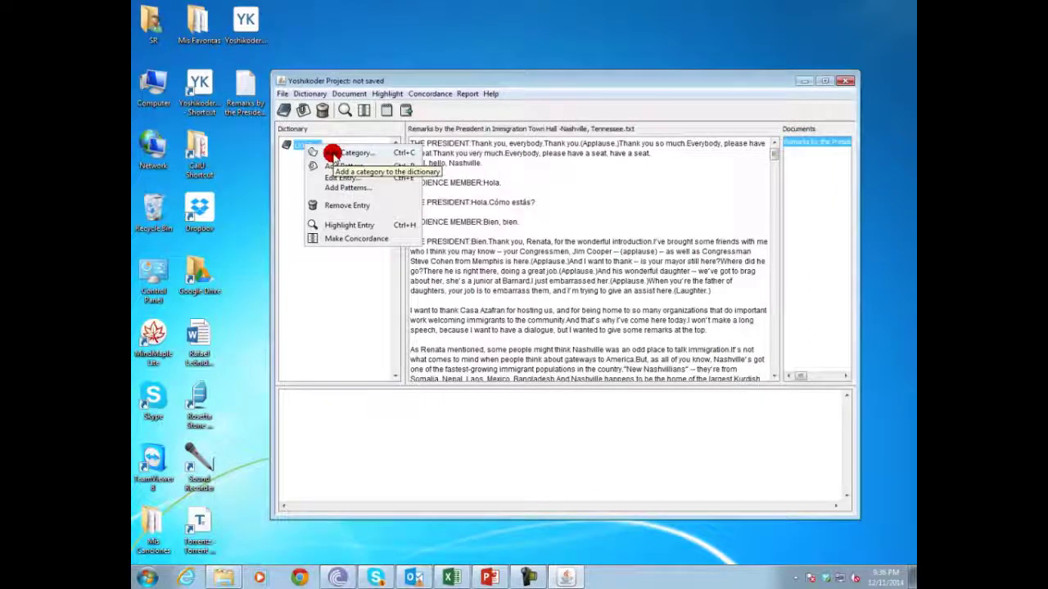
{"action": "left_click", "coordinate": [333, 153]}
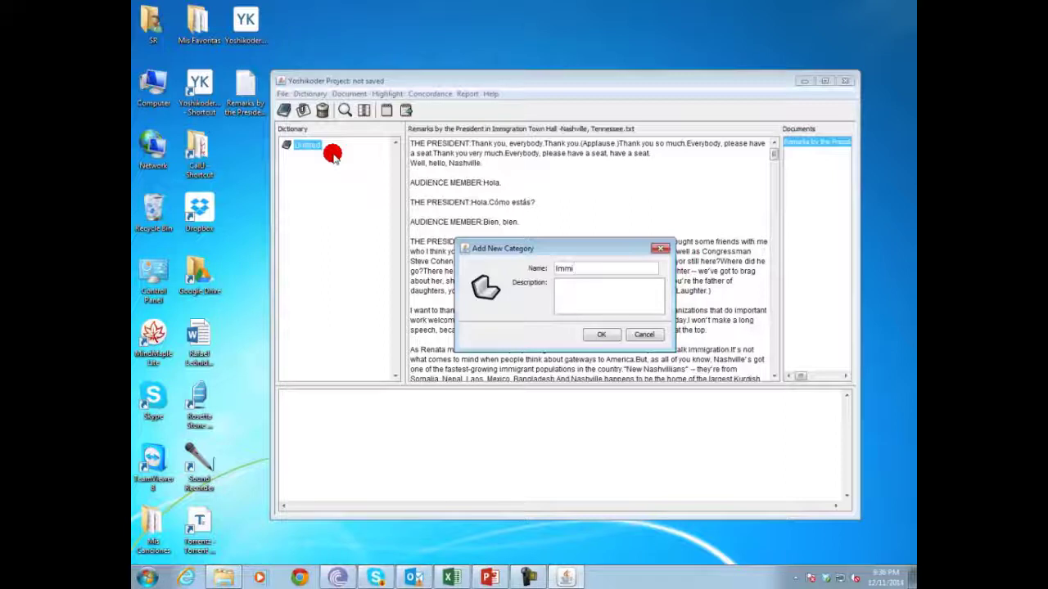
{"action": "type", "text": "Immigration"}
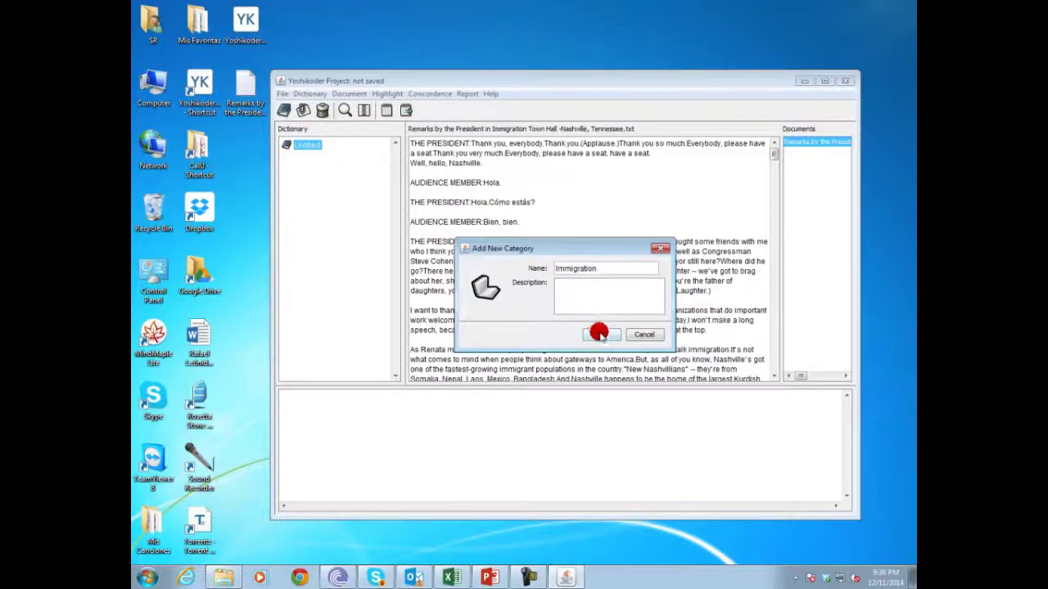
{"action": "left_click", "coordinate": [600, 334]}
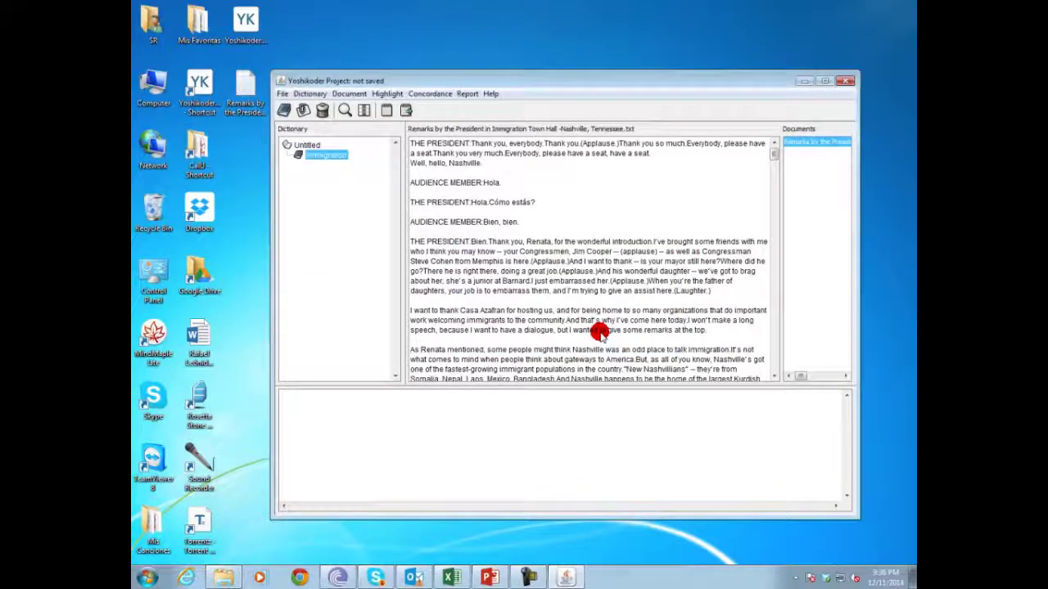
Step: Add a second category named "System" directly under the Untitled dictionary
{"action": "right_click", "coordinate": [309, 145]}
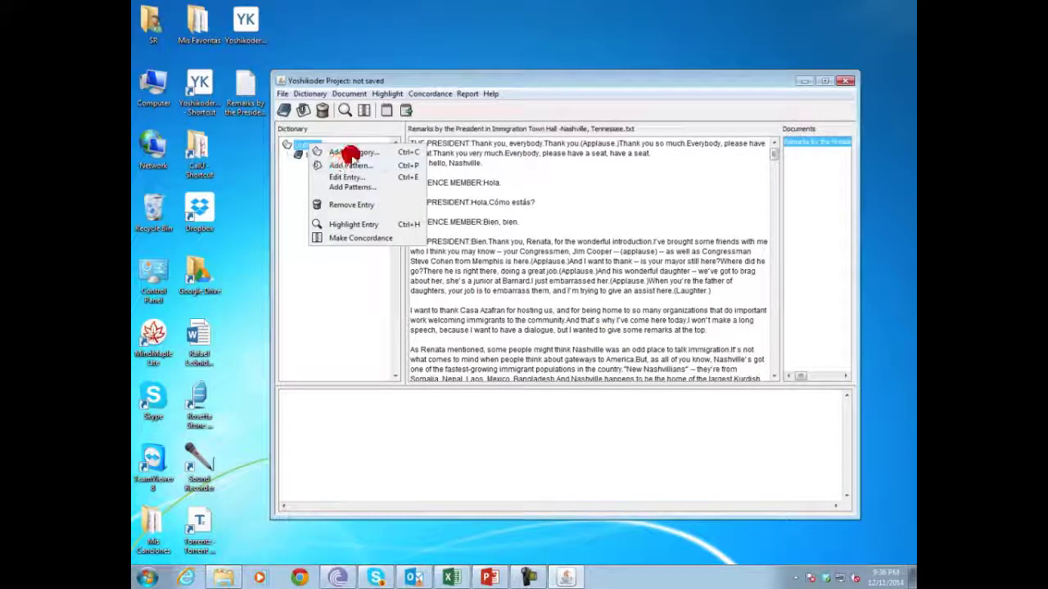
{"action": "left_click", "coordinate": [352, 153]}
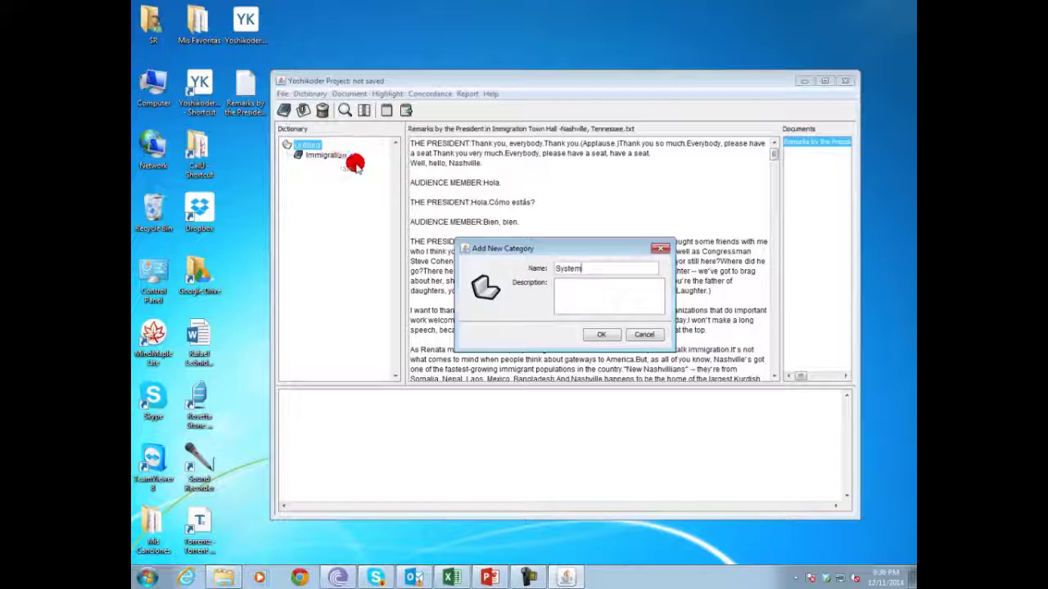
{"action": "left_click", "coordinate": [600, 334]}
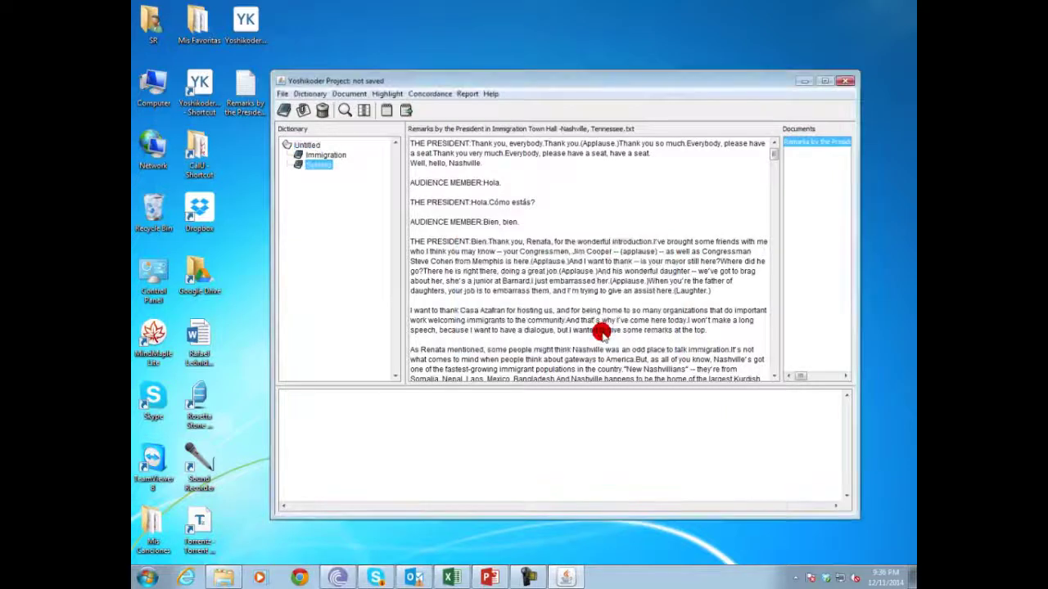
Step: Add the wildcard pattern "immigra*" to the Immigration category and expand the category to show it
{"action": "left_click", "coordinate": [328, 152]}
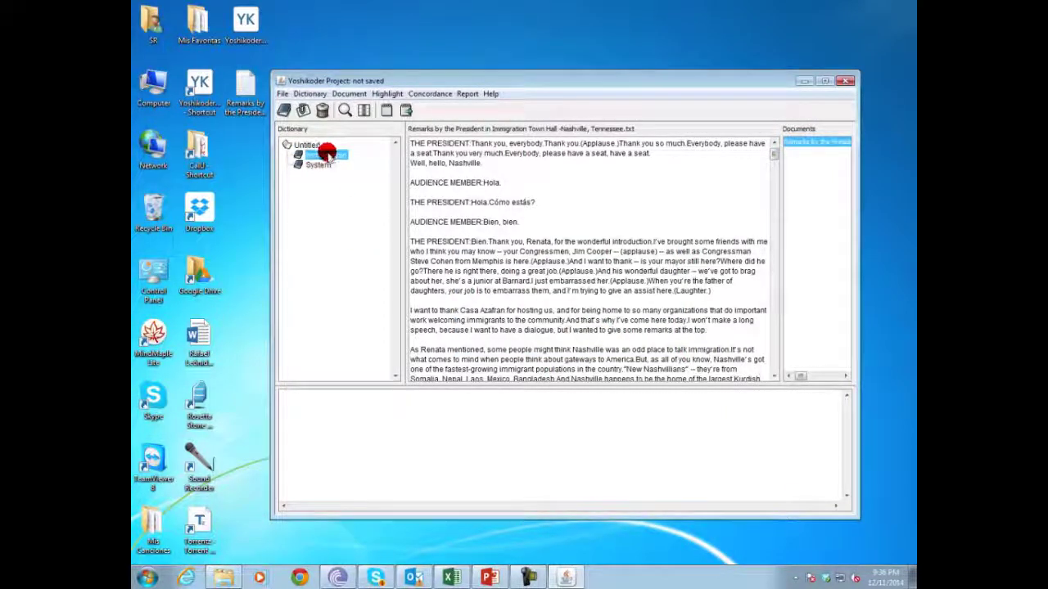
{"action": "right_click", "coordinate": [327, 155]}
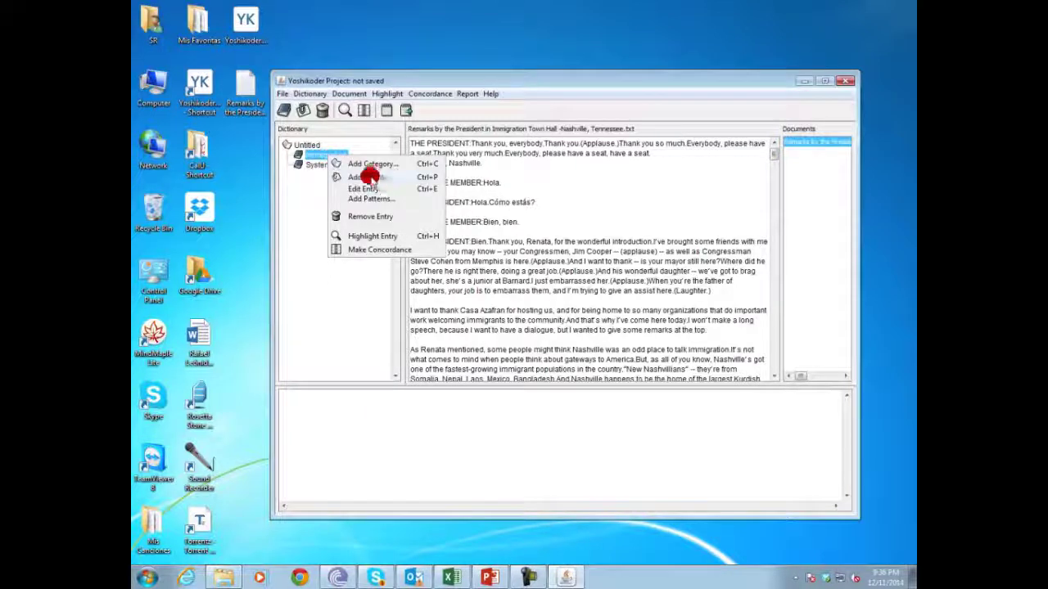
{"action": "left_click", "coordinate": [364, 178]}
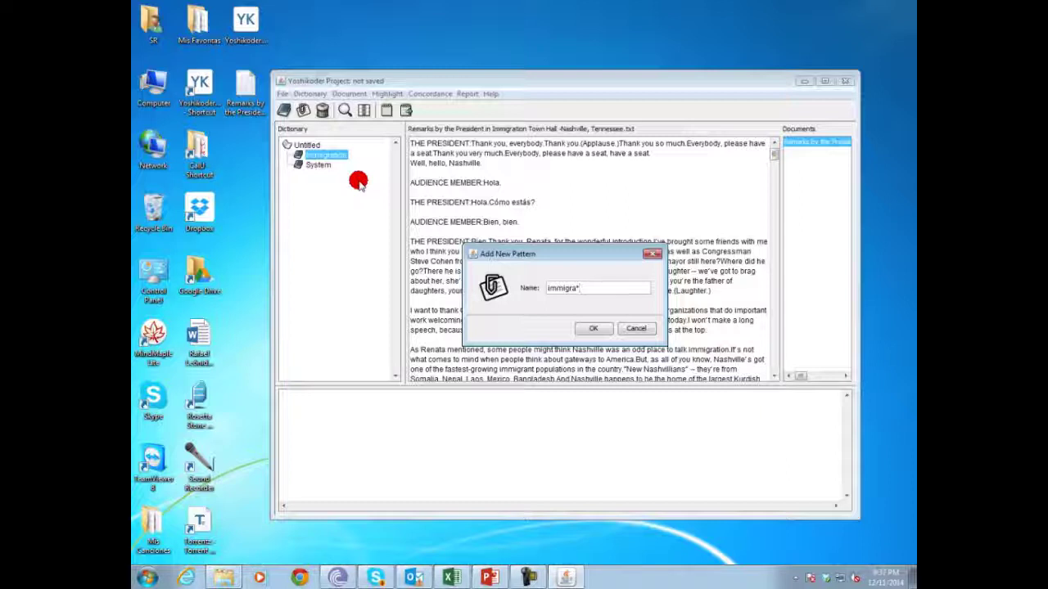
{"action": "double_click", "coordinate": [579, 288]}
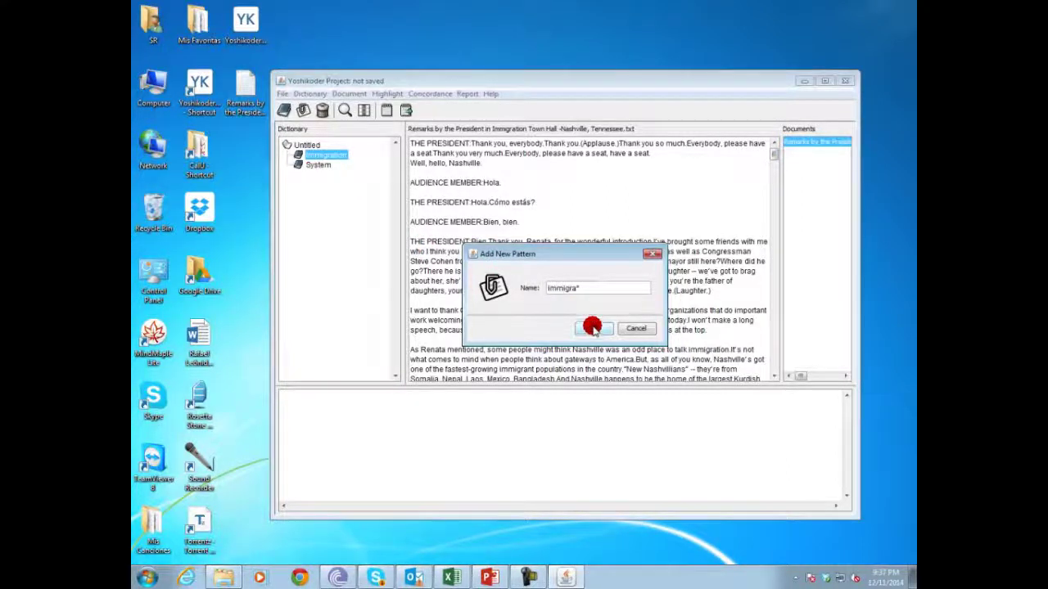
{"action": "left_click", "coordinate": [592, 327]}
{"action": "left_click", "coordinate": [286, 155]}
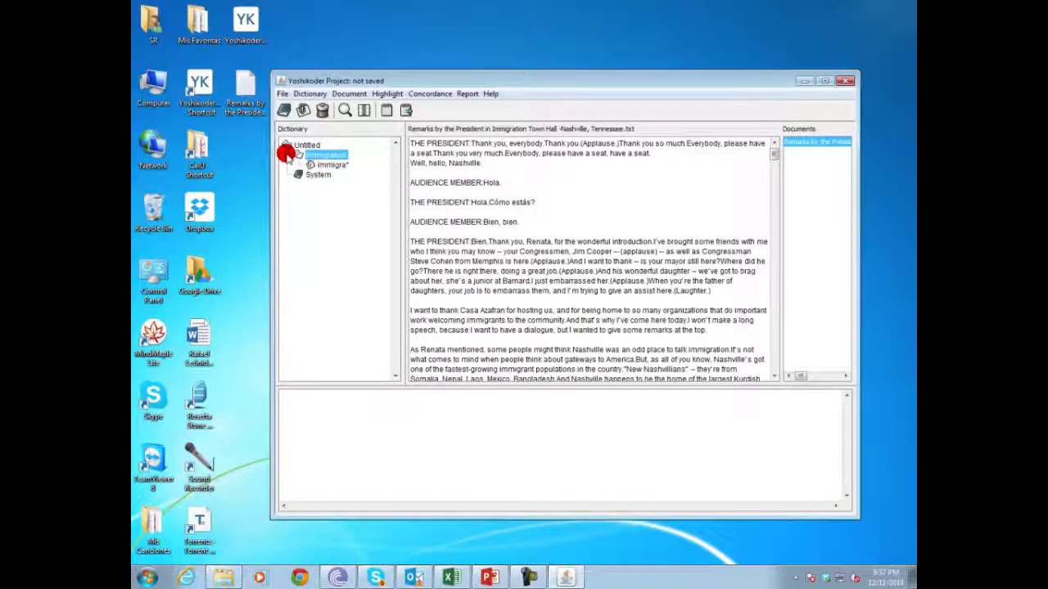
Step: Add the wildcard pattern "syst*" to the System category and expand the category to show it
{"action": "left_click", "coordinate": [330, 165]}
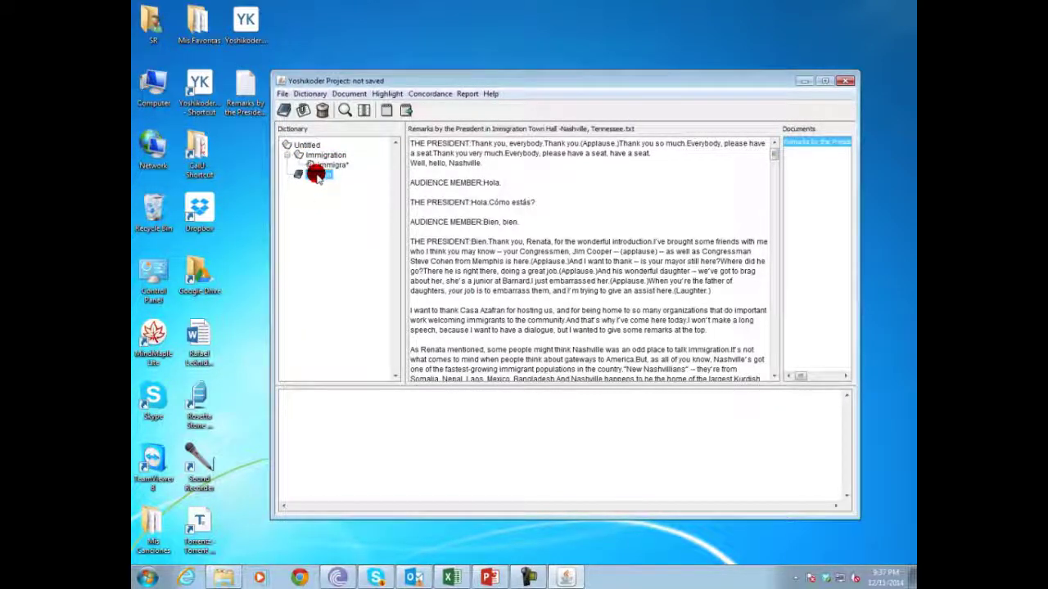
{"action": "right_click", "coordinate": [315, 174]}
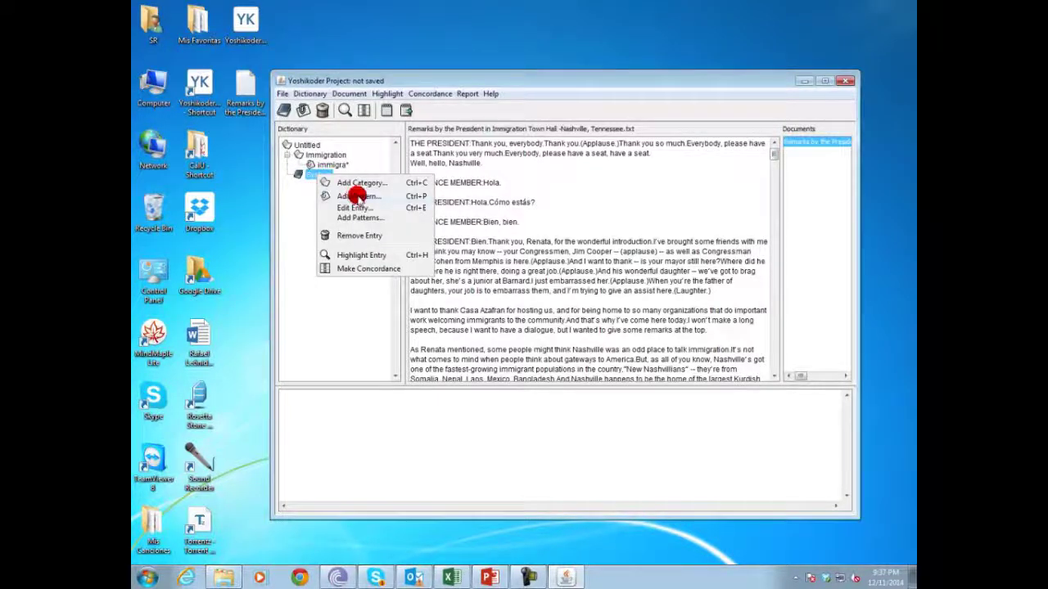
{"action": "left_click", "coordinate": [356, 197]}
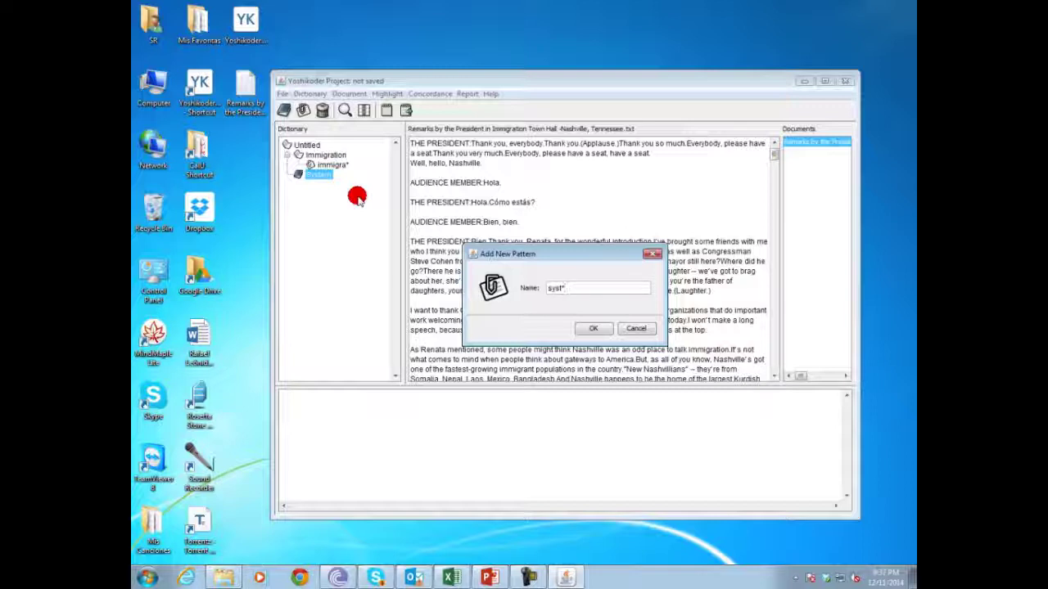
{"action": "left_click", "coordinate": [593, 328]}
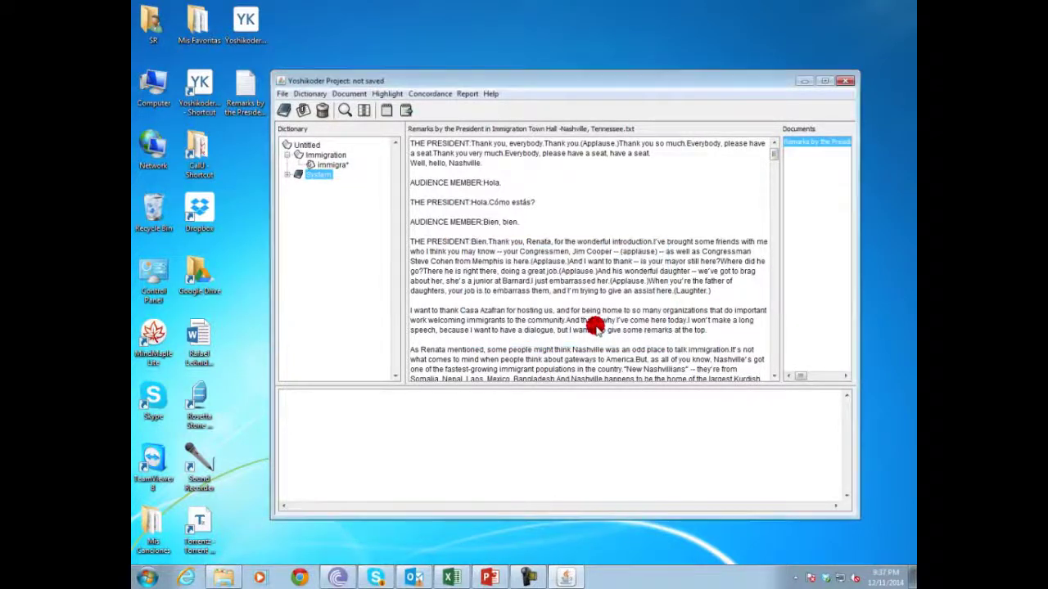
{"action": "left_click", "coordinate": [288, 174]}
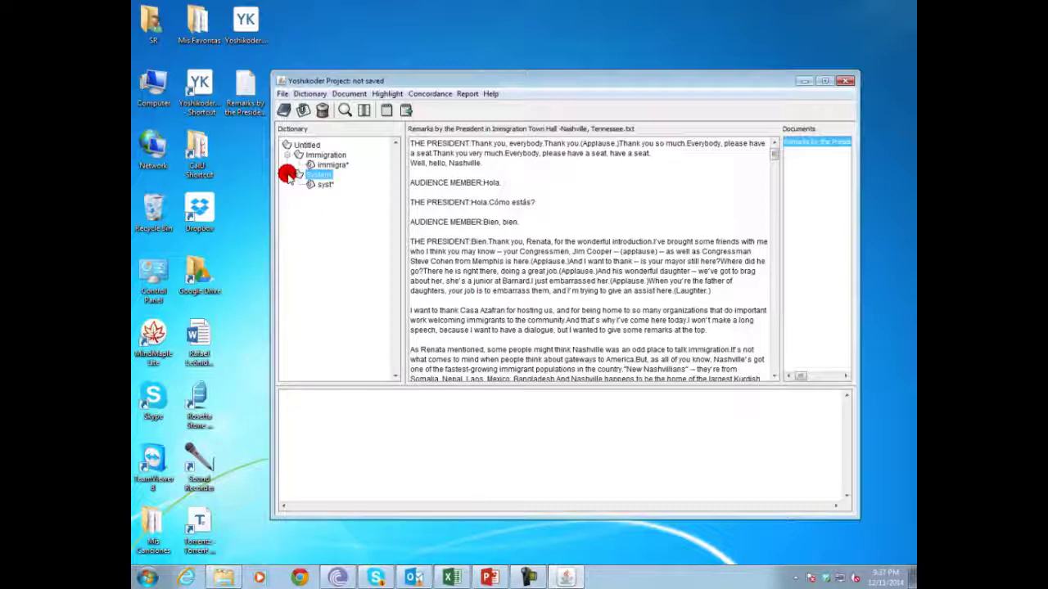
Step: Make a concordance of the speech for the Immigration category and its pattern
{"action": "left_click", "coordinate": [327, 164]}
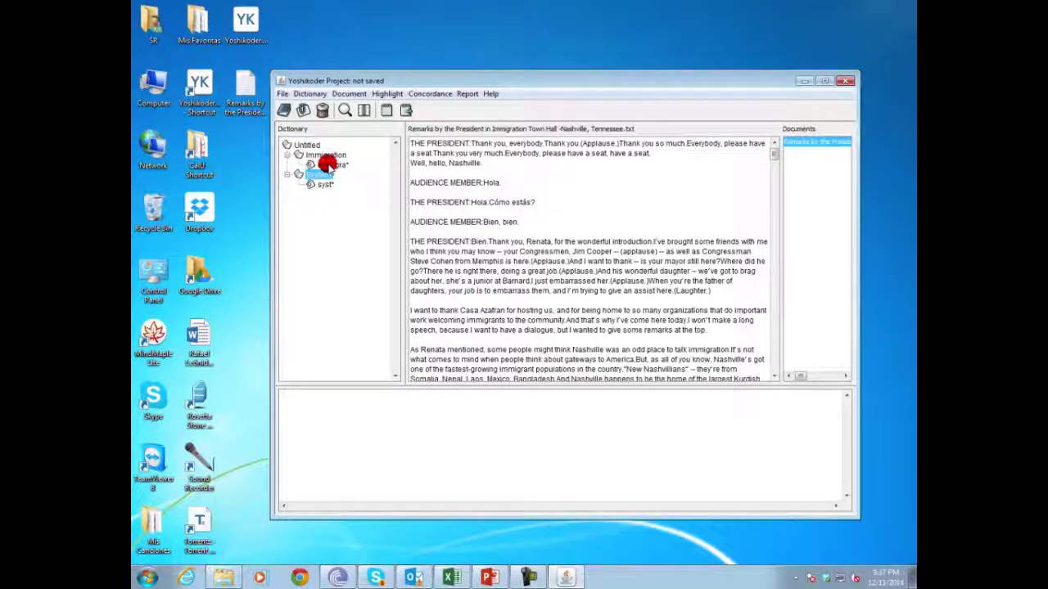
{"action": "left_click", "coordinate": [308, 186]}
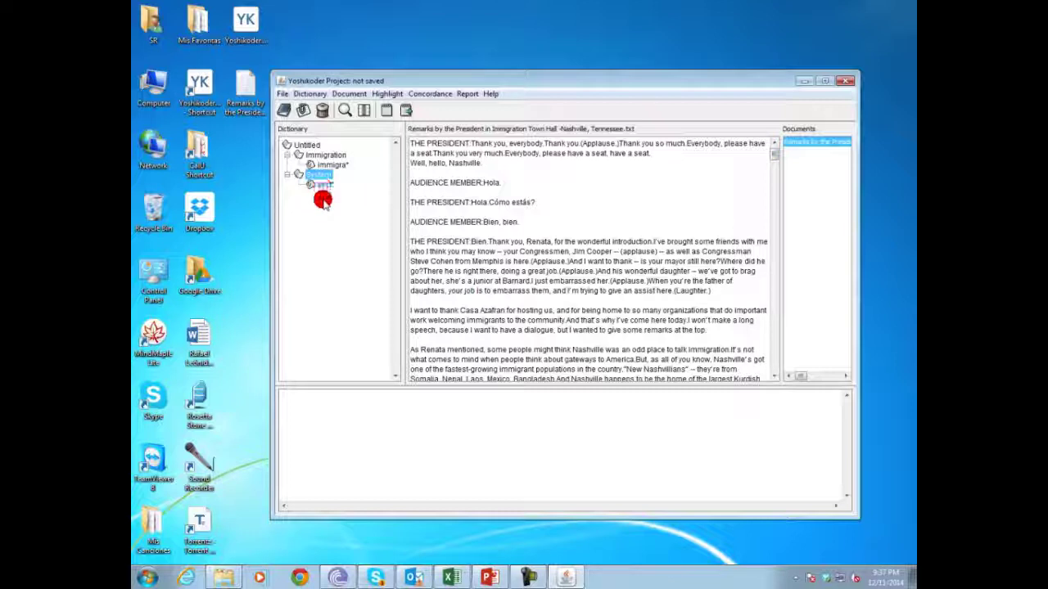
{"action": "left_click", "coordinate": [320, 155]}
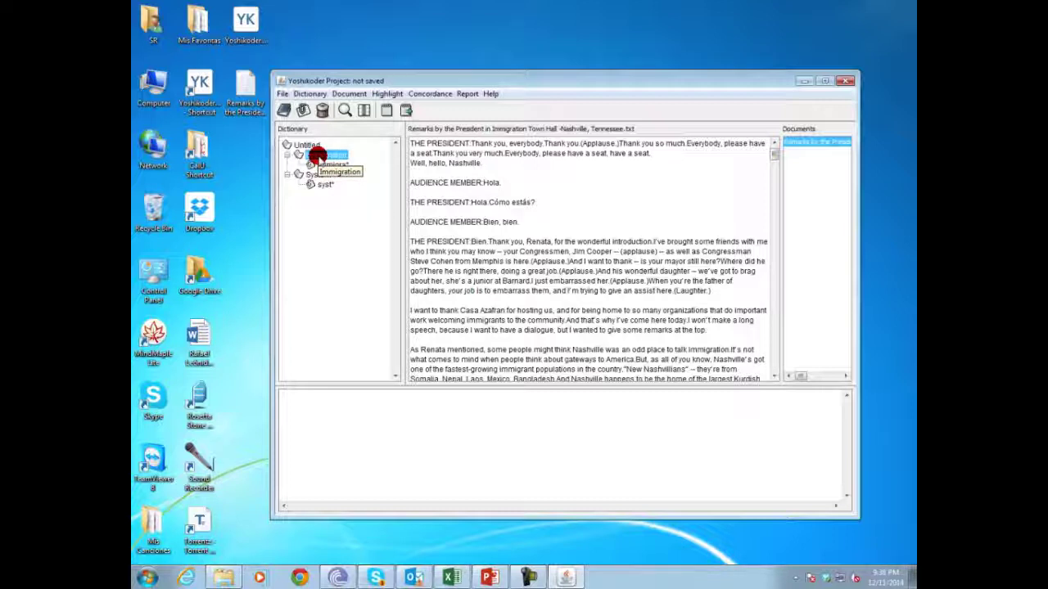
{"action": "left_click", "coordinate": [431, 93]}
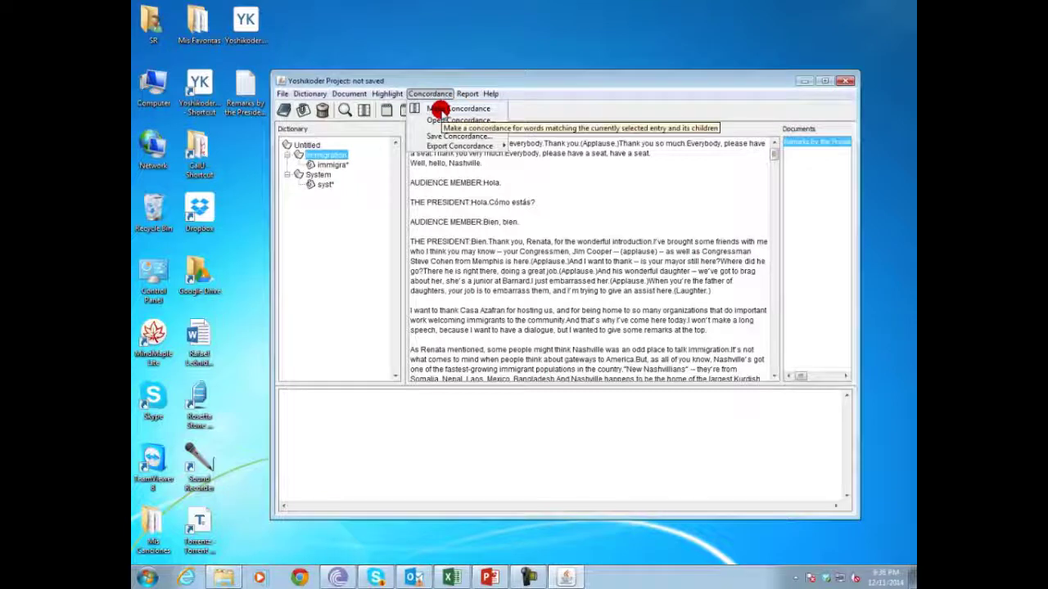
{"action": "left_click", "coordinate": [439, 109]}
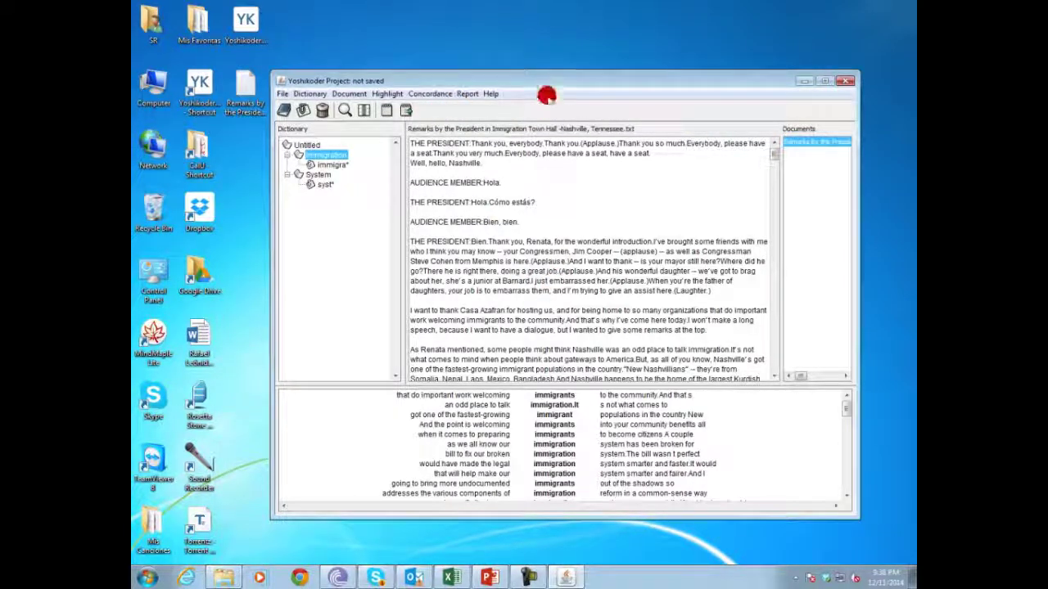
{"action": "left_click_drag", "start_coordinate": [540, 87], "coordinate": [501, 72]}
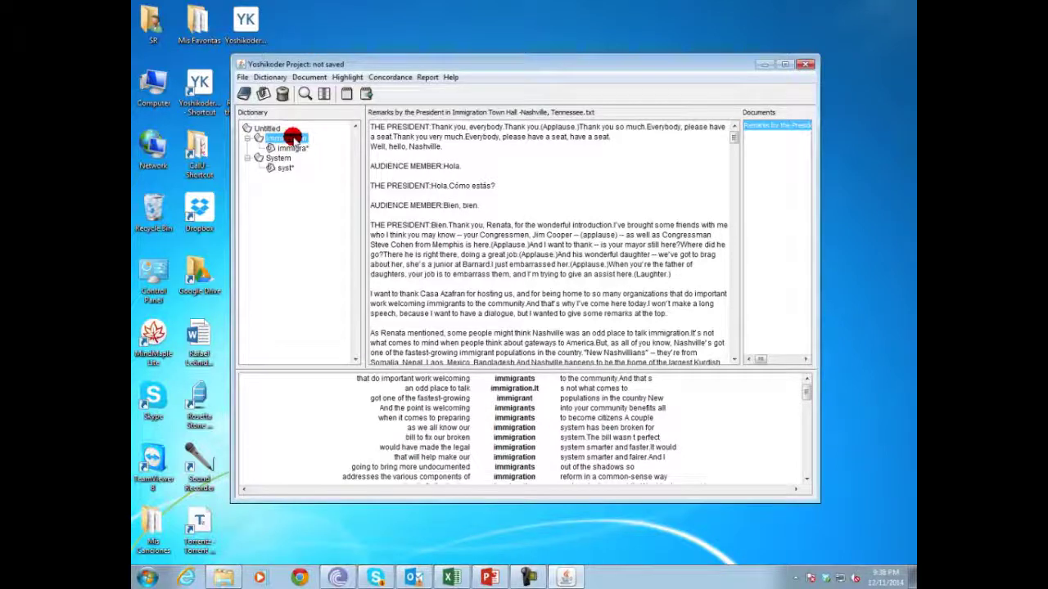
Step: Highlight the Immigration category's matching words in the speech text and look through the highlighted passages
{"action": "right_click", "coordinate": [292, 136]}
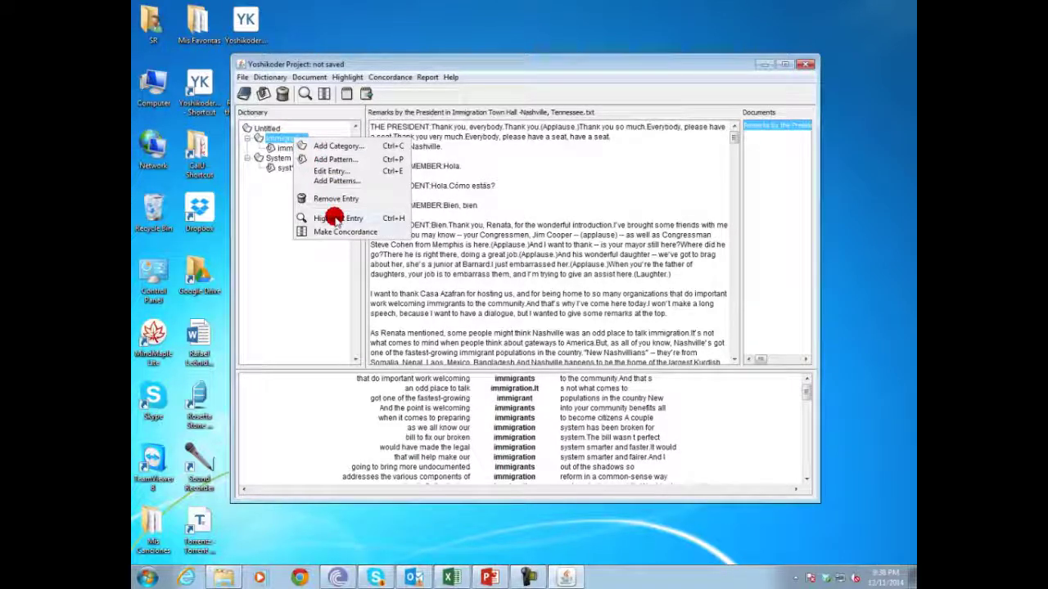
{"action": "left_click", "coordinate": [333, 217]}
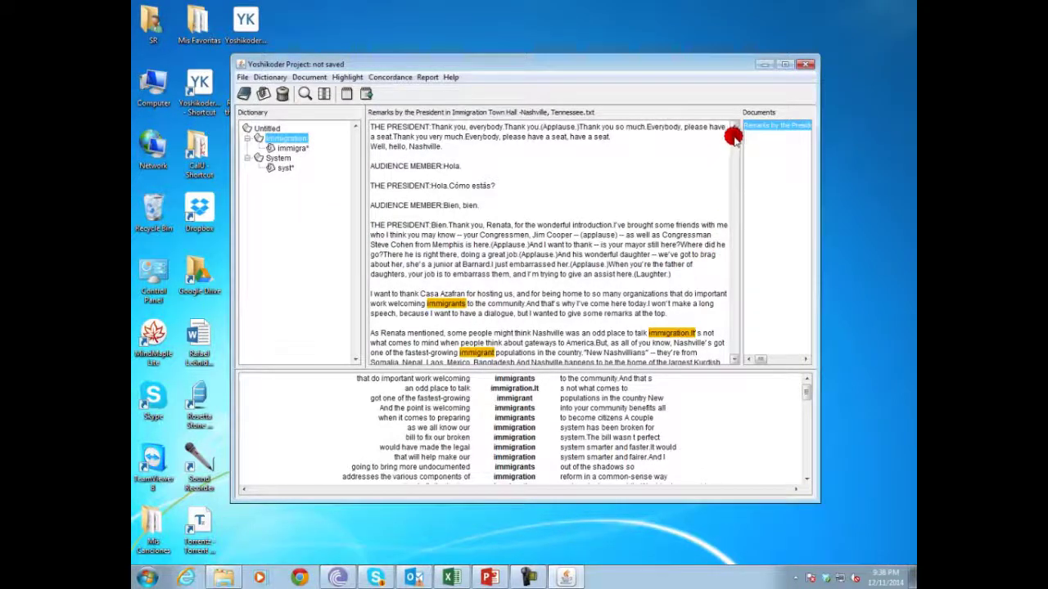
{"action": "left_click_drag", "start_coordinate": [732, 135], "coordinate": [733, 149]}
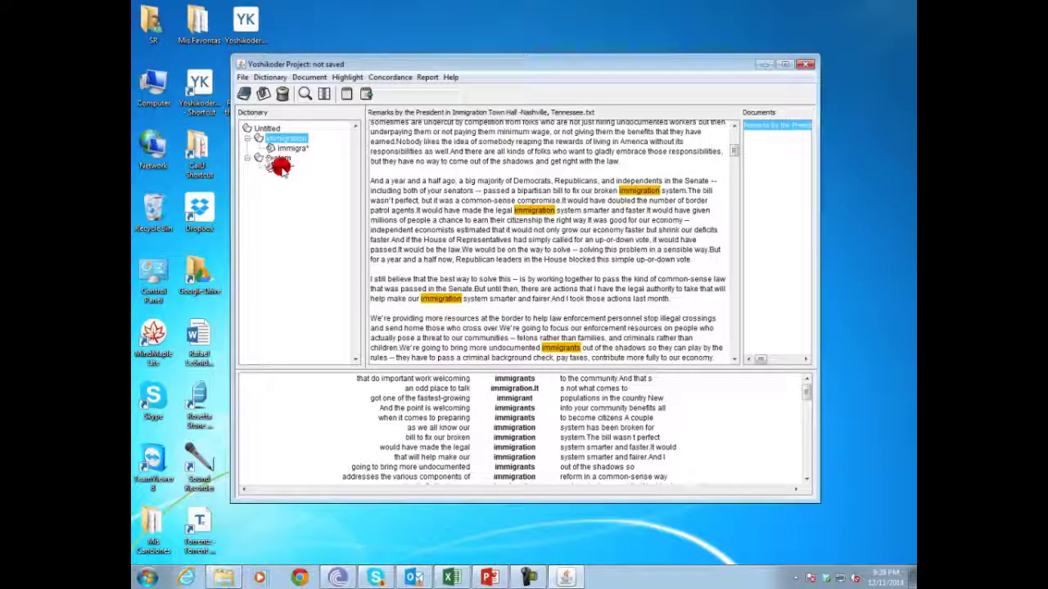
{"action": "left_click", "coordinate": [280, 166]}
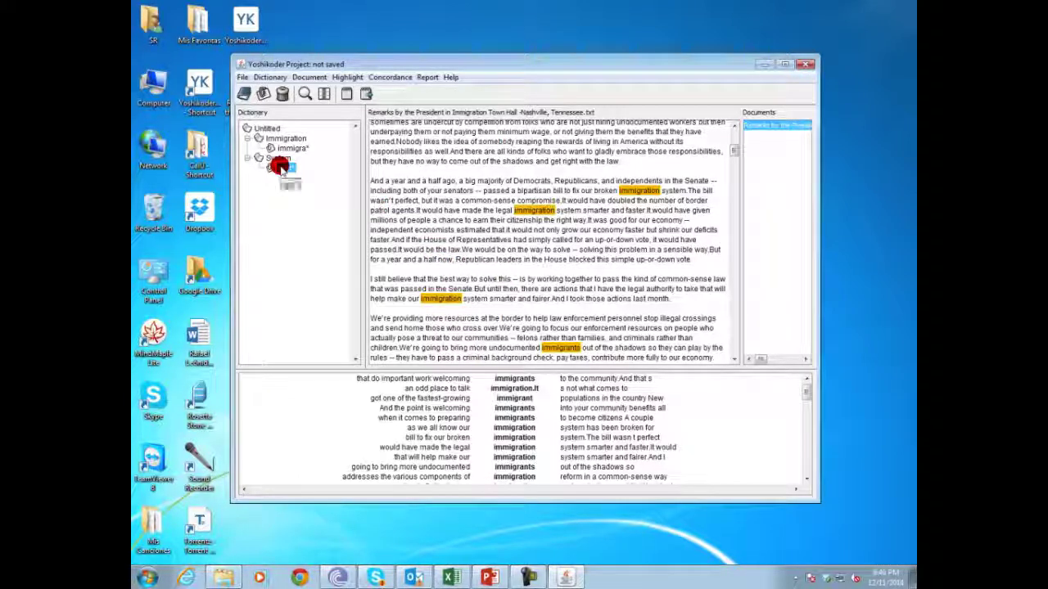
{"action": "left_click", "coordinate": [240, 76]}
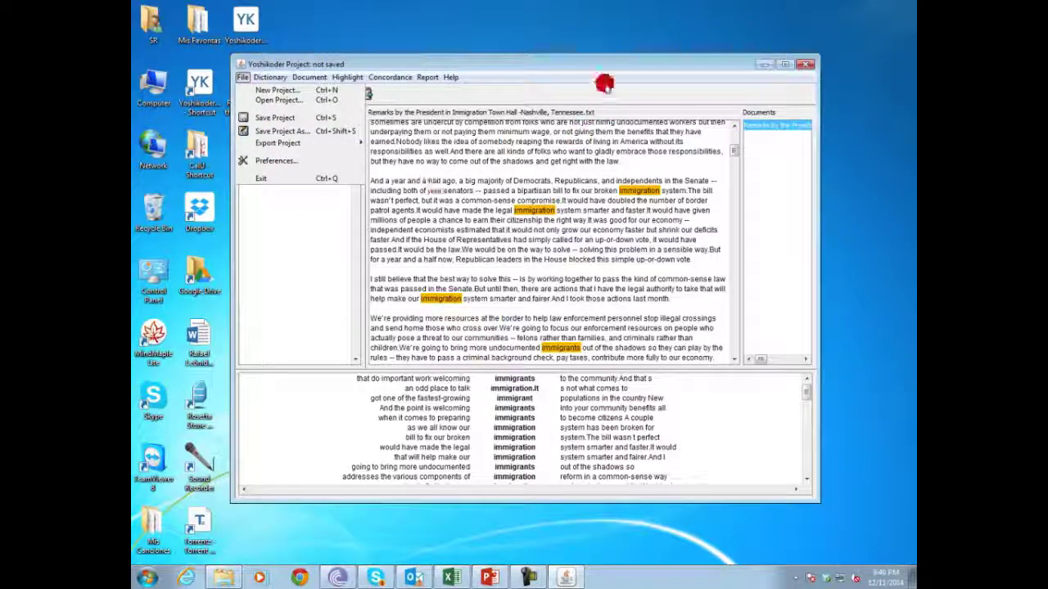
{"action": "left_click", "coordinate": [603, 67]}
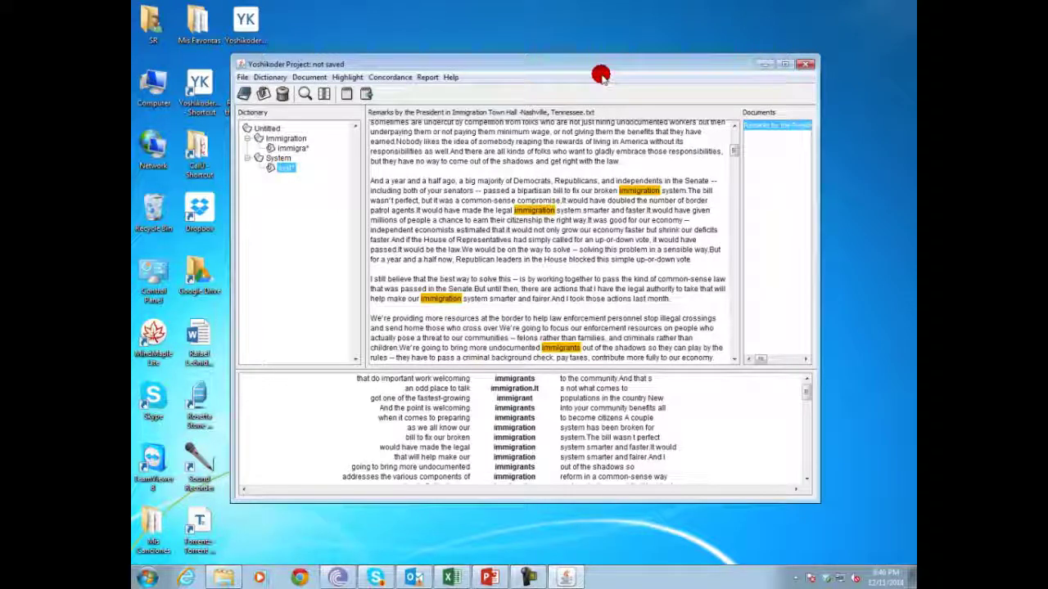